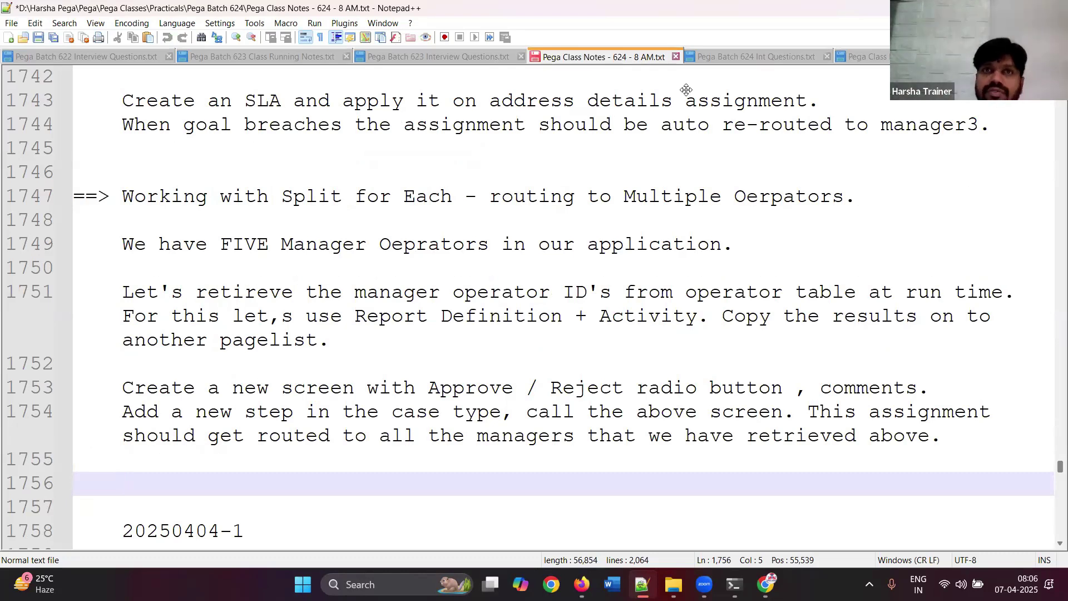
# - Remove the blank line above 20250404-1 and delete the first three manager login entries
pyautogui.press('Delete')
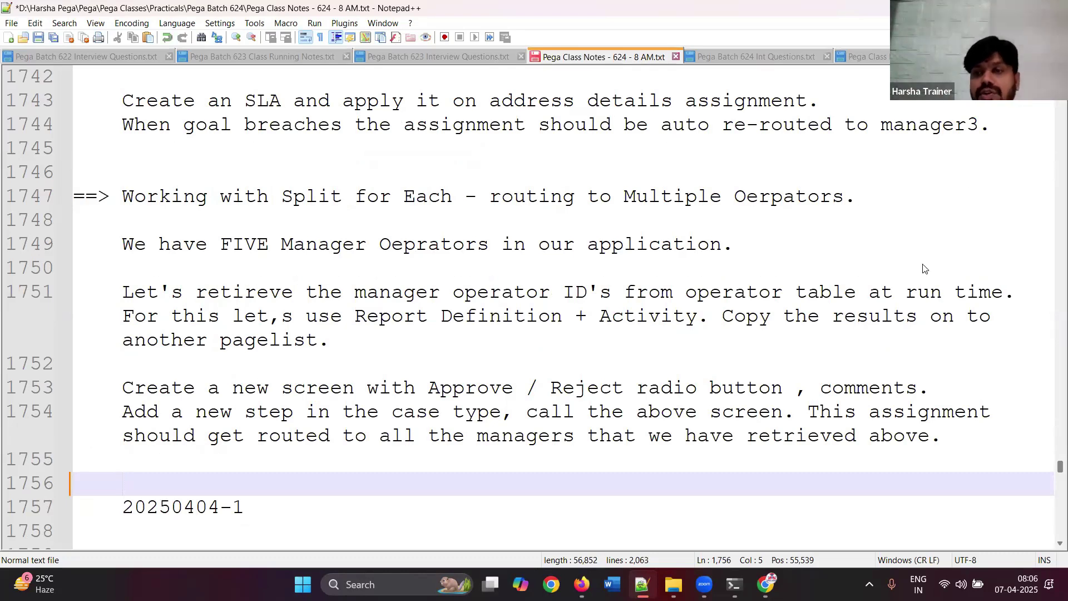
pyautogui.scroll(-20, 995, 470)
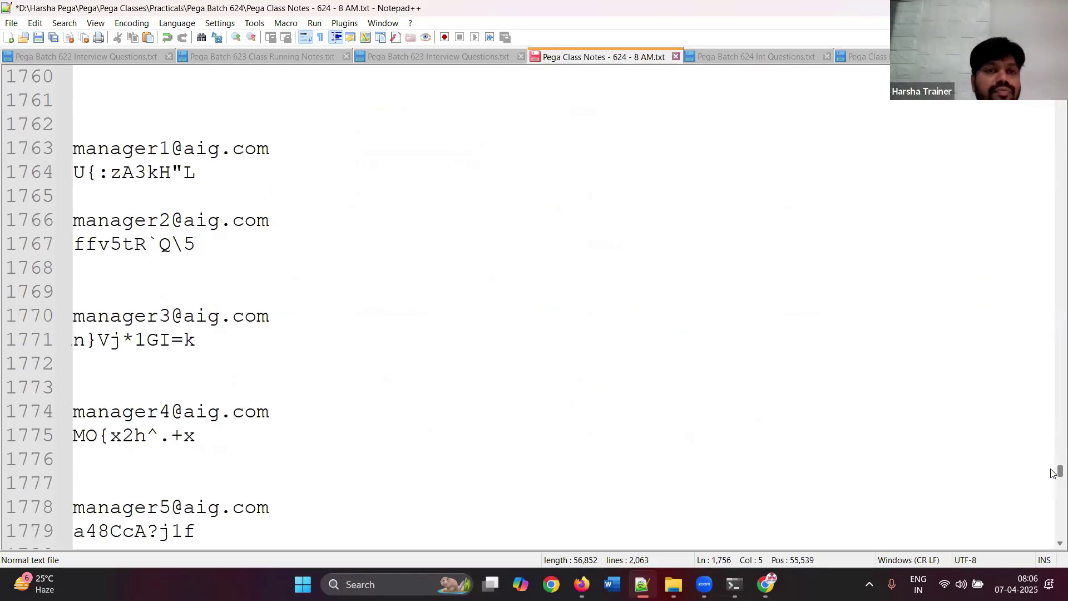
pyautogui.scroll(-13, 1052, 492)
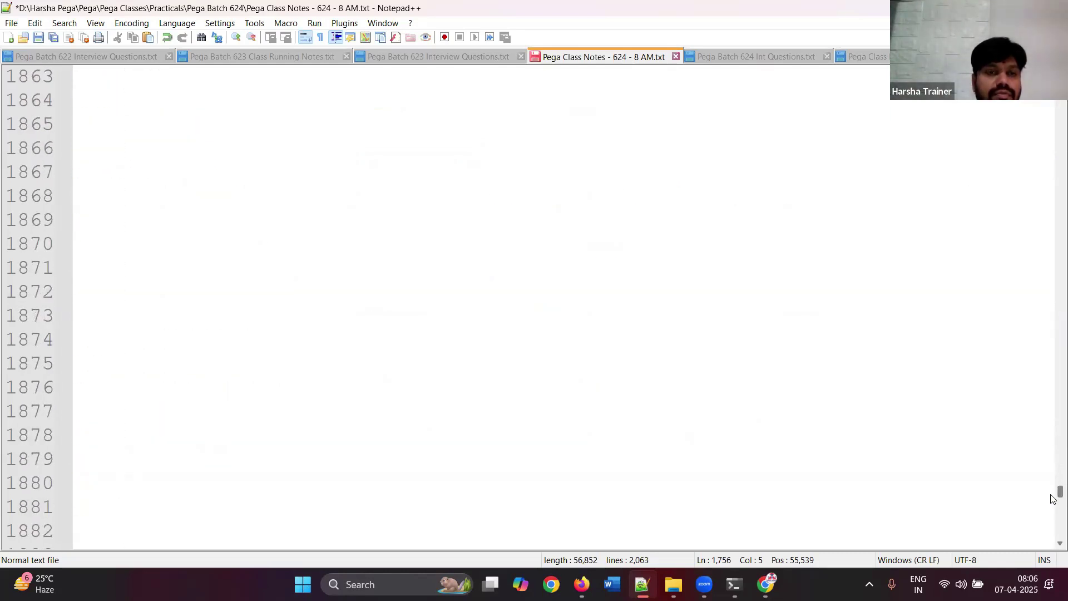
pyautogui.scroll(20, 1053, 494)
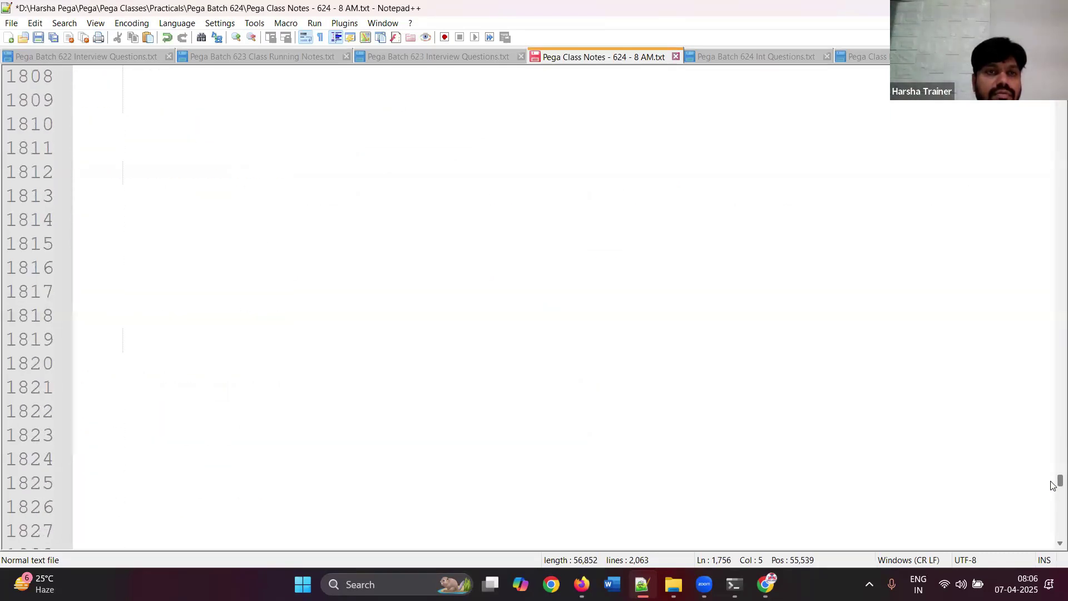
pyautogui.scroll(5, 1052, 479)
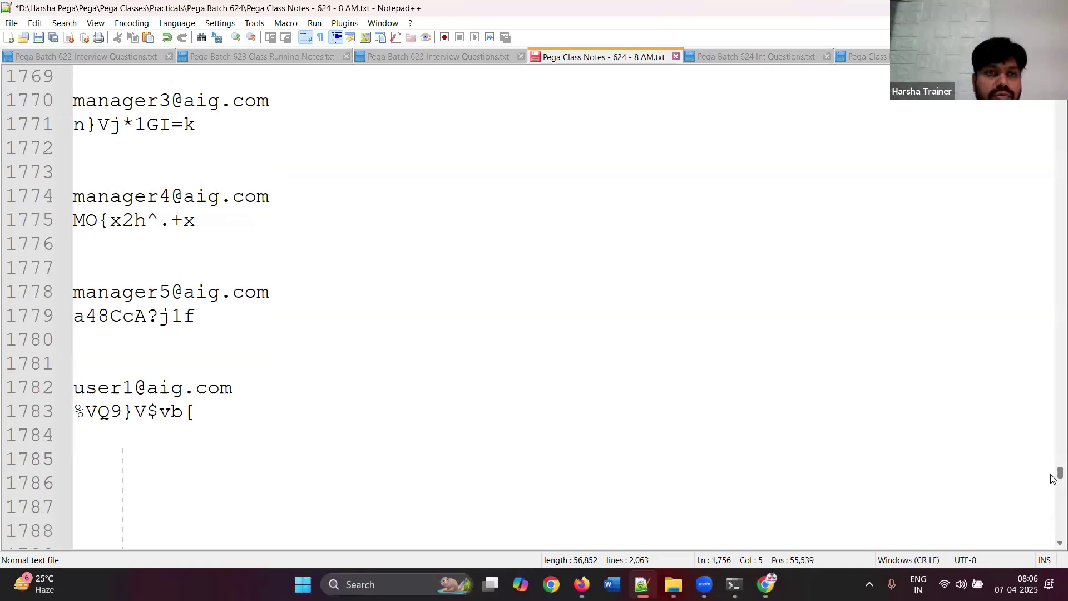
pyautogui.scroll(8, 1053, 479)
pyautogui.scroll(-2, 1054, 473)
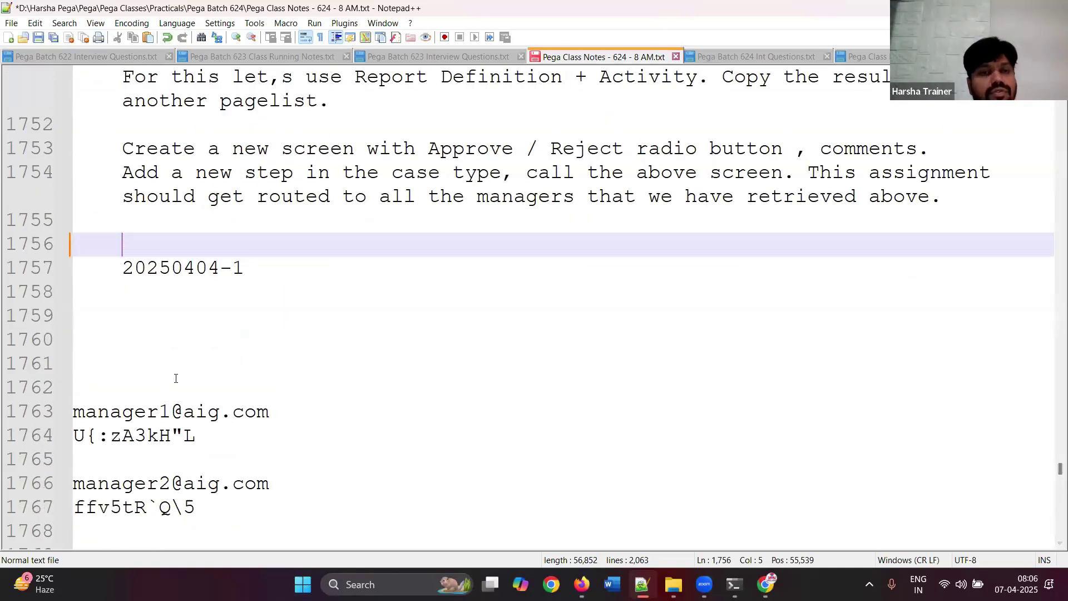
pyautogui.click(117, 315)
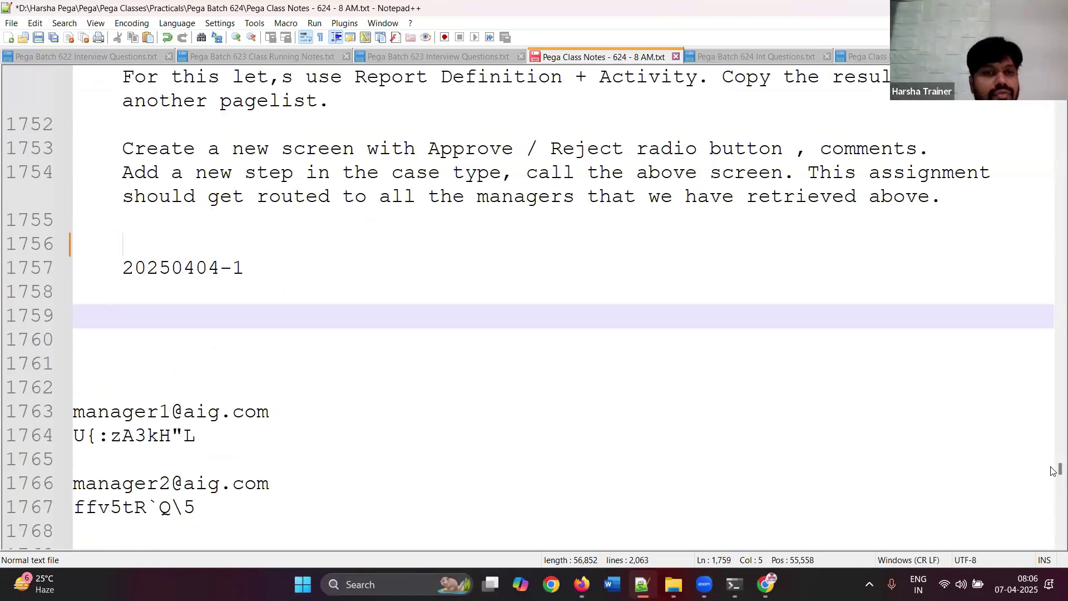
pyautogui.scroll(-7, 356, 261)
pyautogui.keyDown('shift'); pyautogui.click(242, 124); pyautogui.keyUp('shift')
pyautogui.press('Delete')
# - Delete the extra blank lines before the fifth manager and the user entry
pyautogui.click(185, 195)
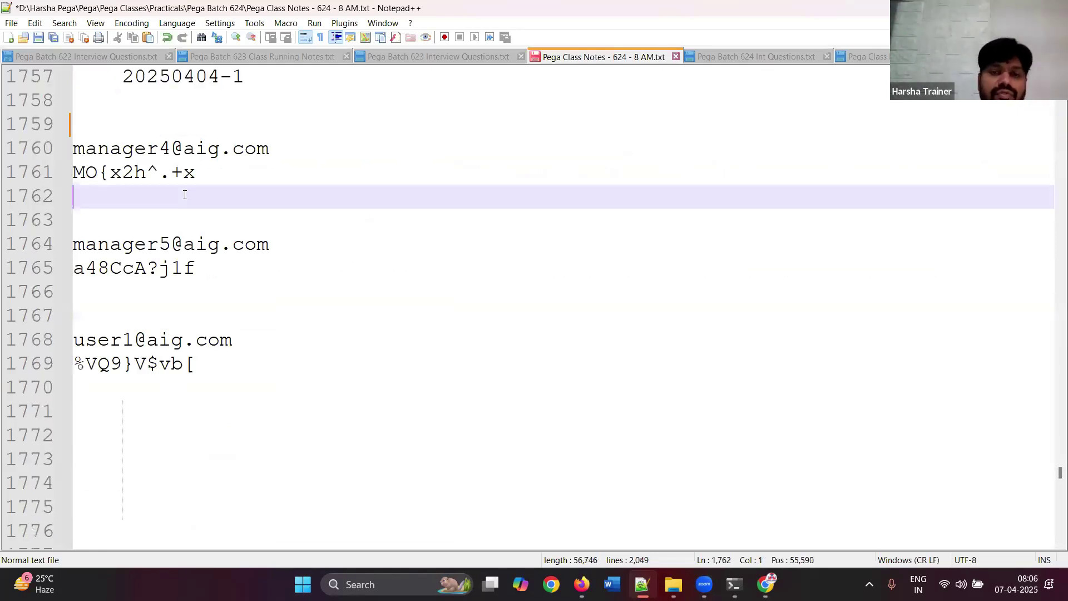
pyautogui.press('Delete')
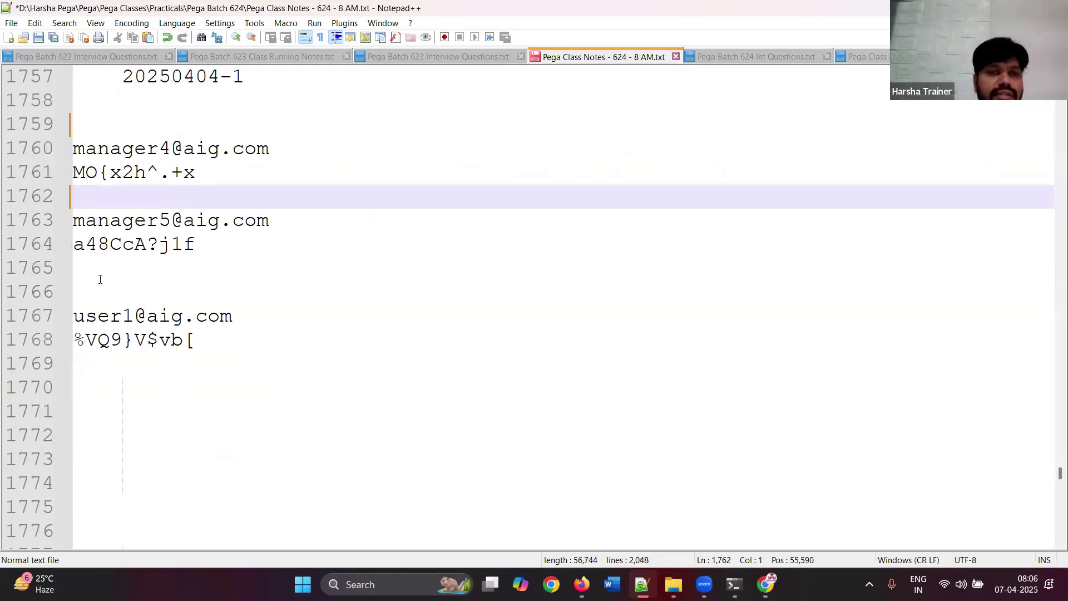
pyautogui.click(96, 272)
pyautogui.press('Delete')
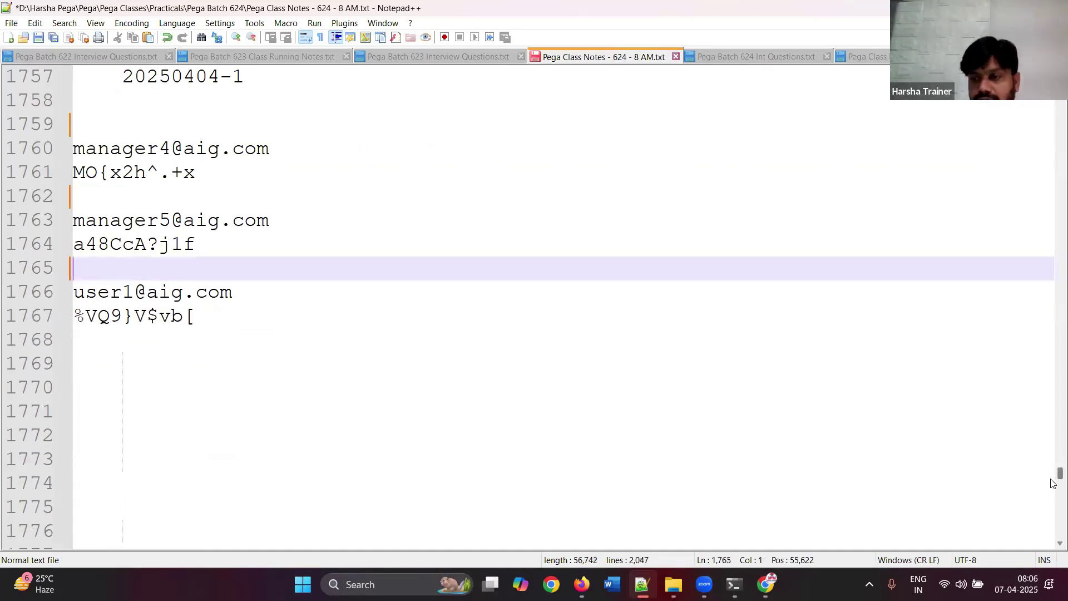
# - Select and delete the empty lines below the user entry, down to the document's last line
pyautogui.scroll(-1, 1053, 481)
pyautogui.moveTo(213, 280); pyautogui.dragTo(366, 497)
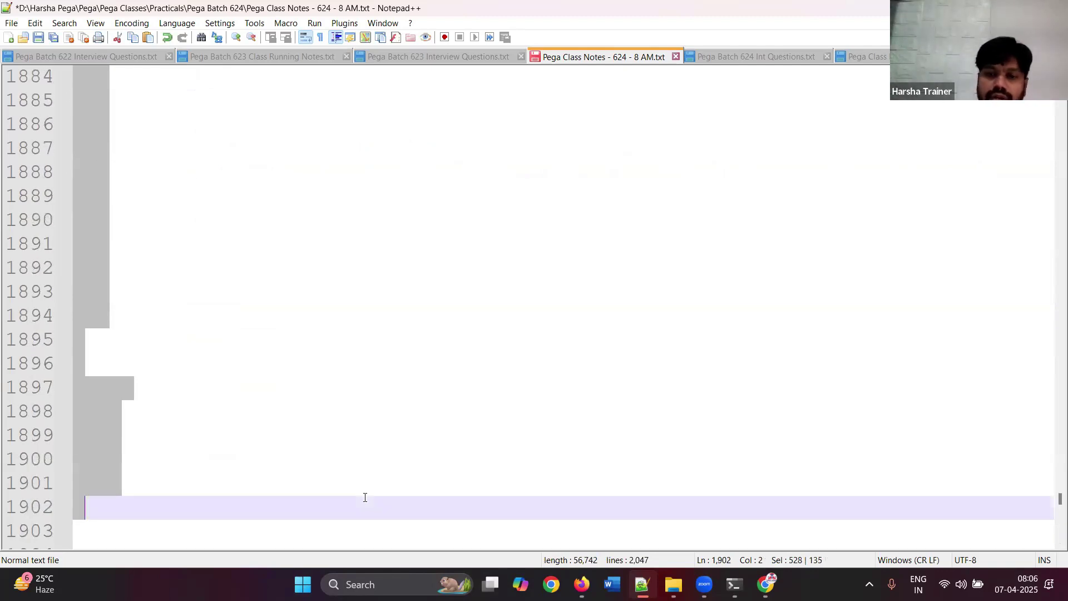
pyautogui.press('Delete')
pyautogui.moveTo(1052, 500); pyautogui.dragTo(1052, 552)
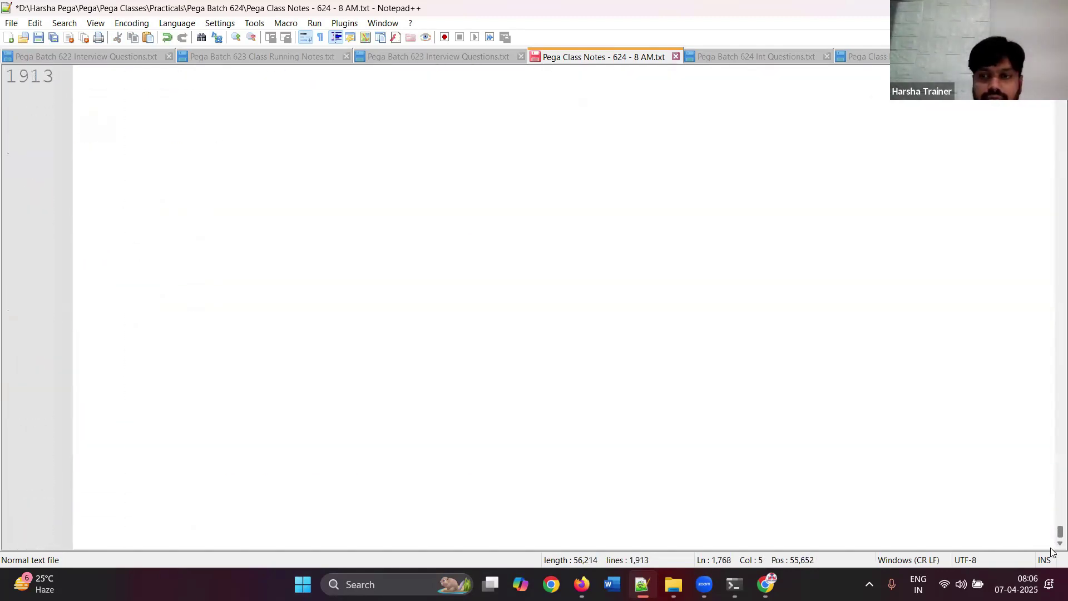
pyautogui.keyDown('shift'); pyautogui.click(615, 508); pyautogui.keyUp('shift')
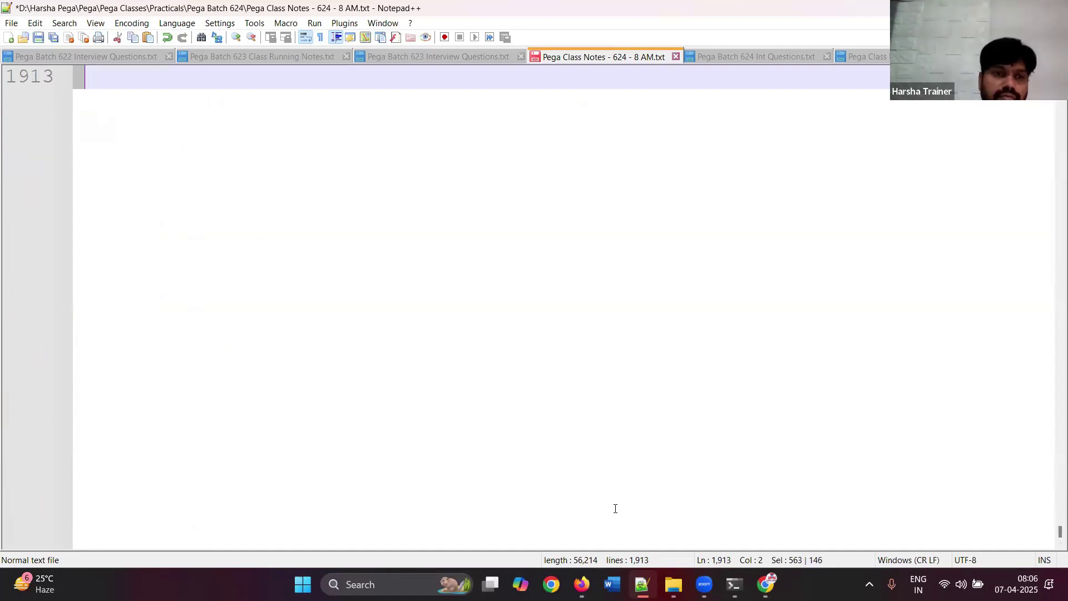
# - Delete the remaining trailing empty lines, then paste and remove a trial copy of the April 07 2025 header
pyautogui.press('Delete')
pyautogui.scroll(6, 1053, 452)
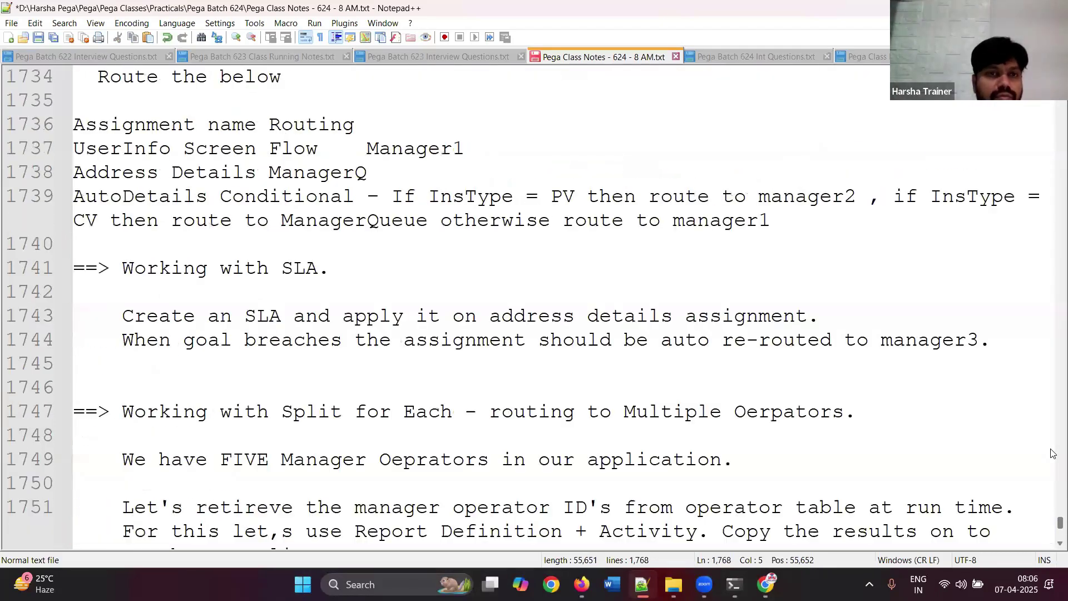
pyautogui.scroll(17, 1054, 454)
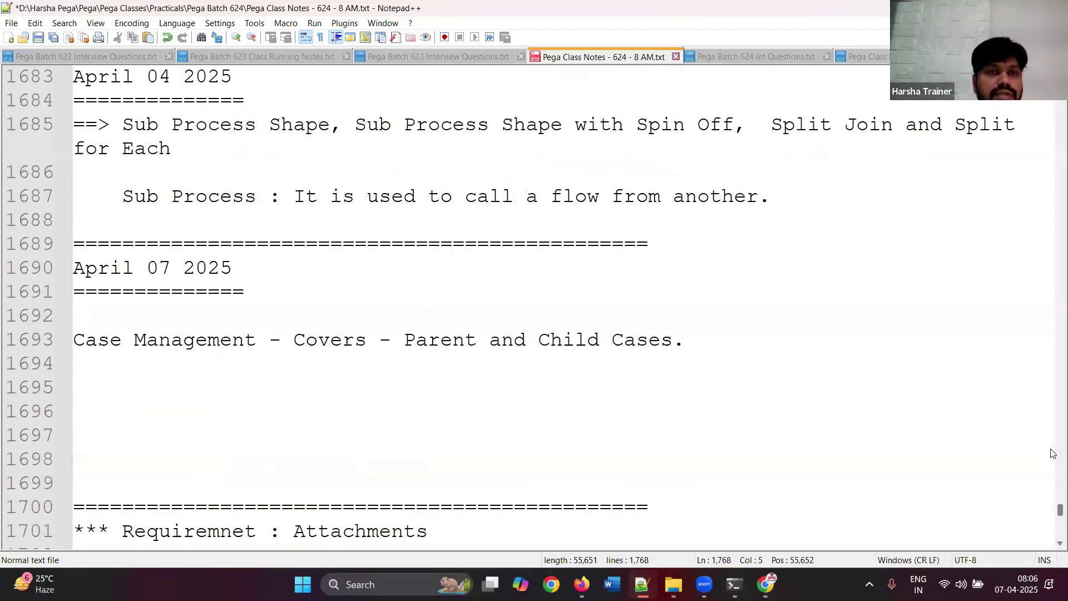
pyautogui.click(104, 396)
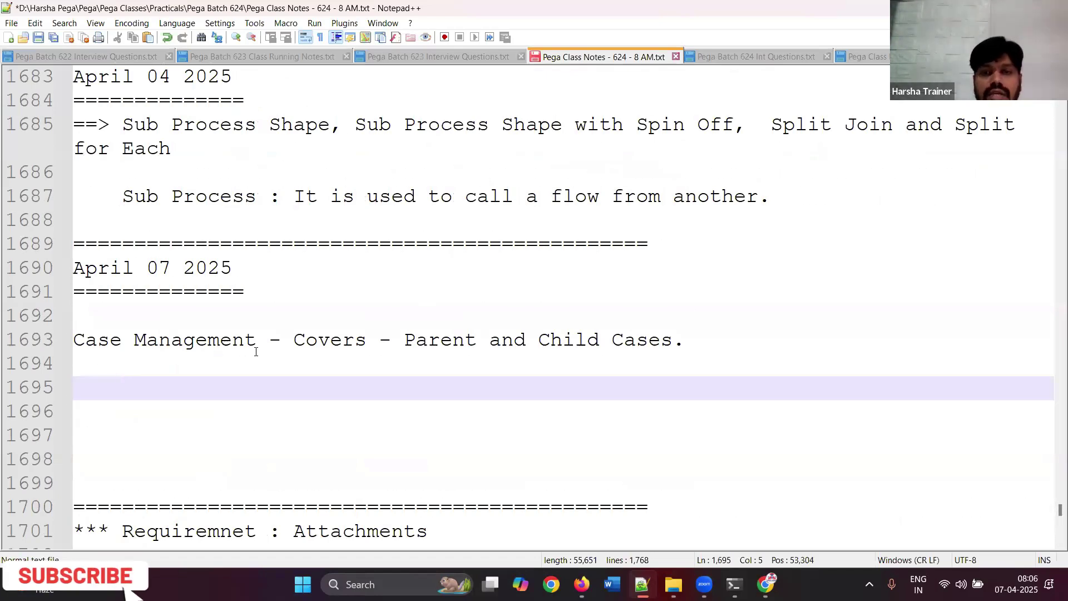
pyautogui.moveTo(236, 288); pyautogui.dragTo(50, 249)
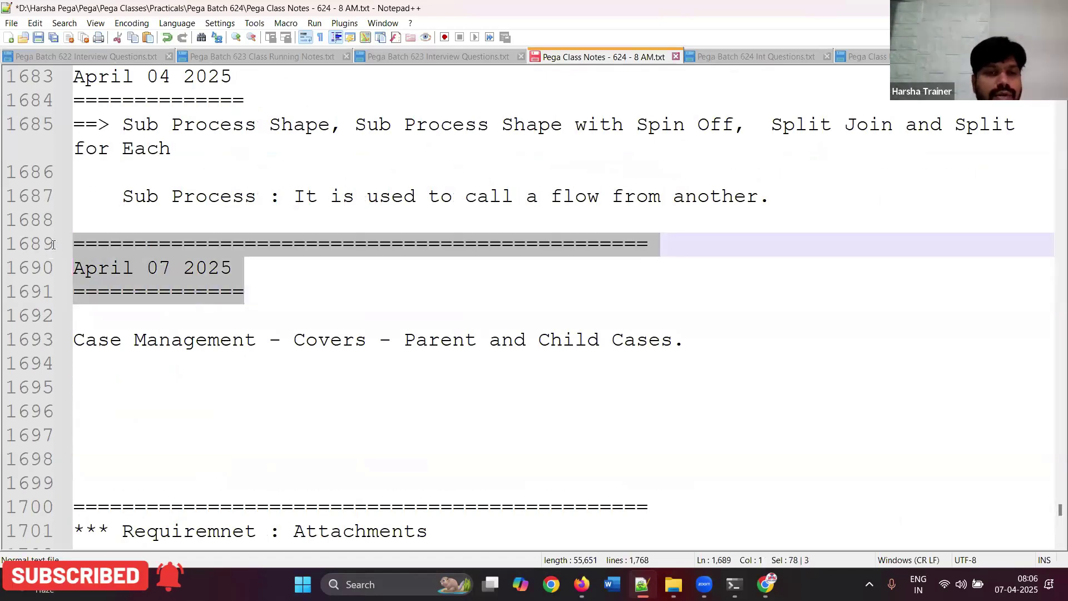
pyautogui.hotkey('ctrl', 'c')
pyautogui.click(79, 401)
pyautogui.press('Up')
pyautogui.hotkey('ctrl', 'v')
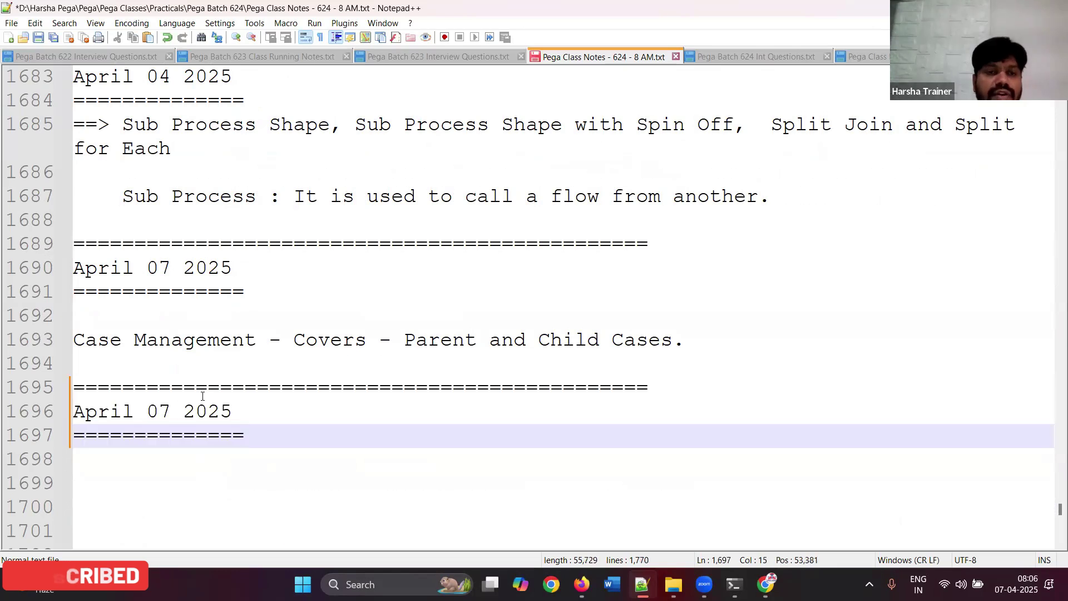
pyautogui.doubleClick(178, 414)
pyautogui.moveTo(270, 436); pyautogui.dragTo(61, 383)
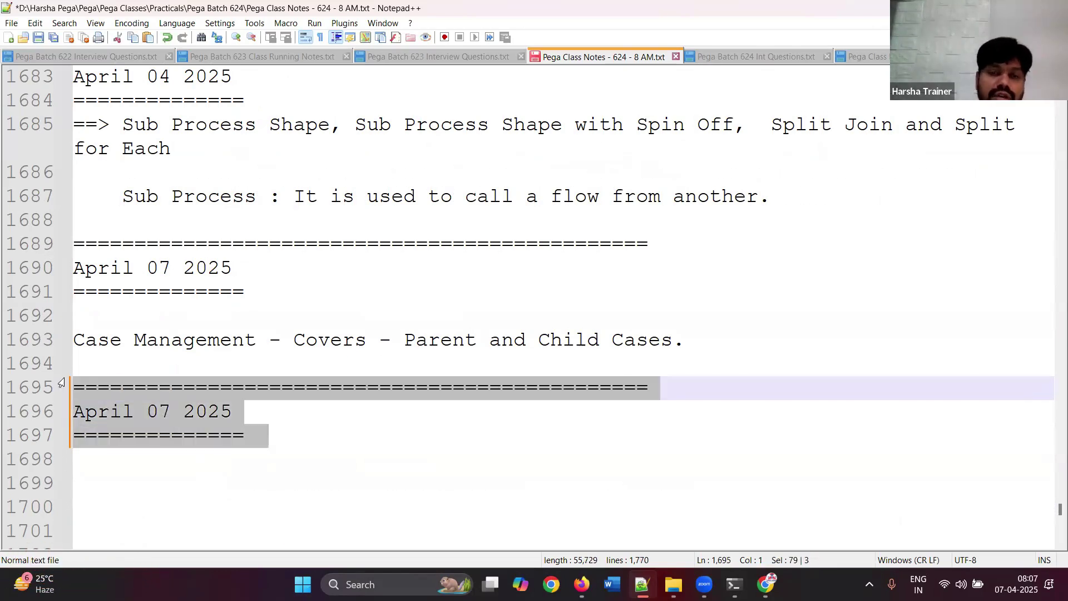
pyautogui.press('Delete')
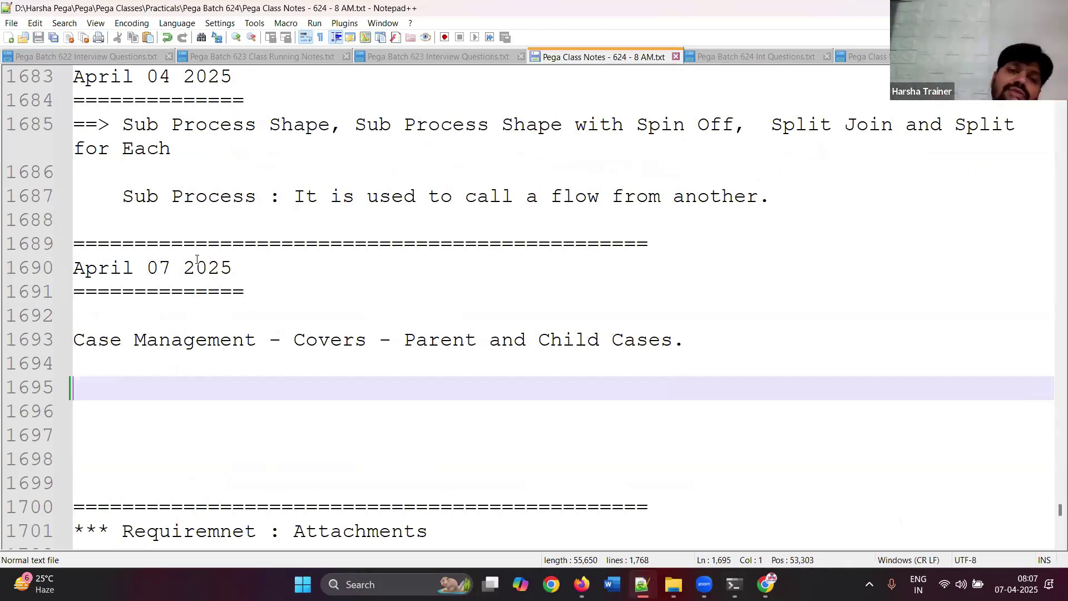
# - Add a '==> Approval Step' line under the April 07 2025 header and save the notes
pyautogui.click(133, 307)
pyautogui.press('Return')
pyautogui.write('Appro')
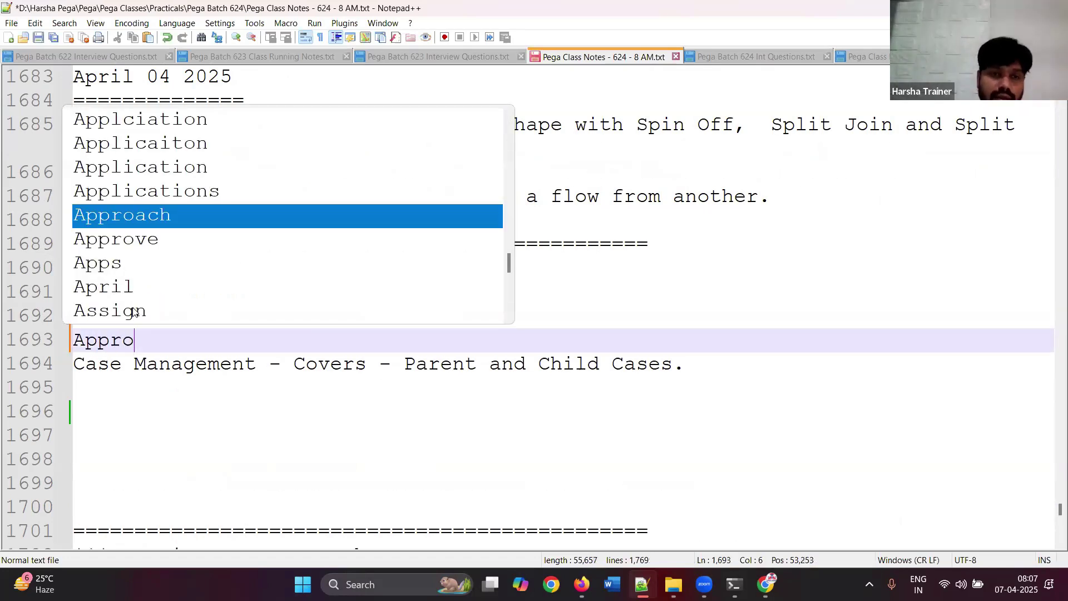
pyautogui.write('val Ste')
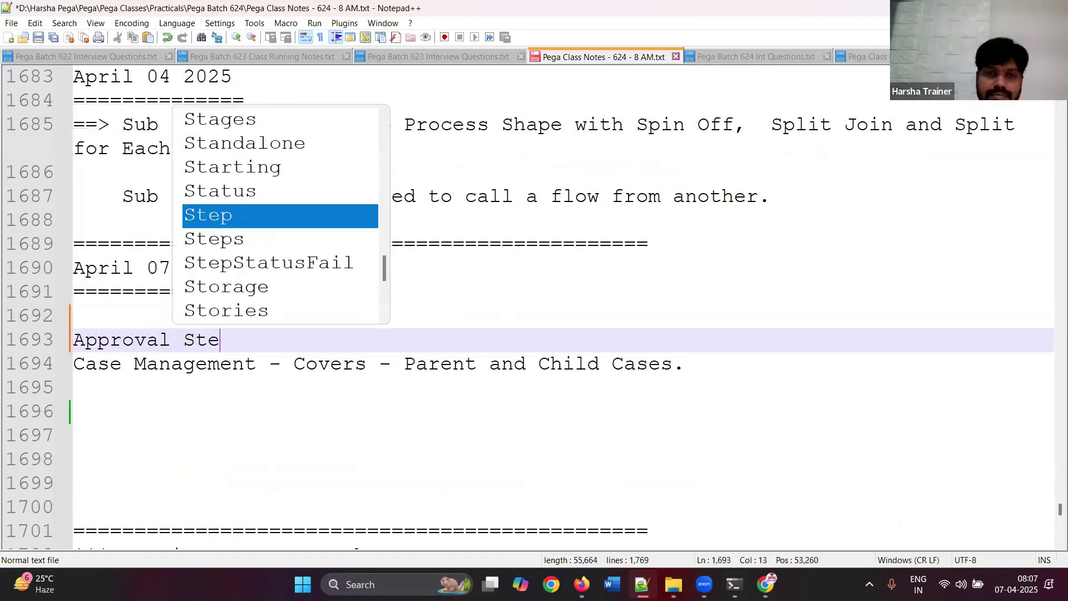
pyautogui.write('p')
pyautogui.press('Return')
pyautogui.press('Return')
pyautogui.press('Return')
pyautogui.hotkey('ctrl', 's')
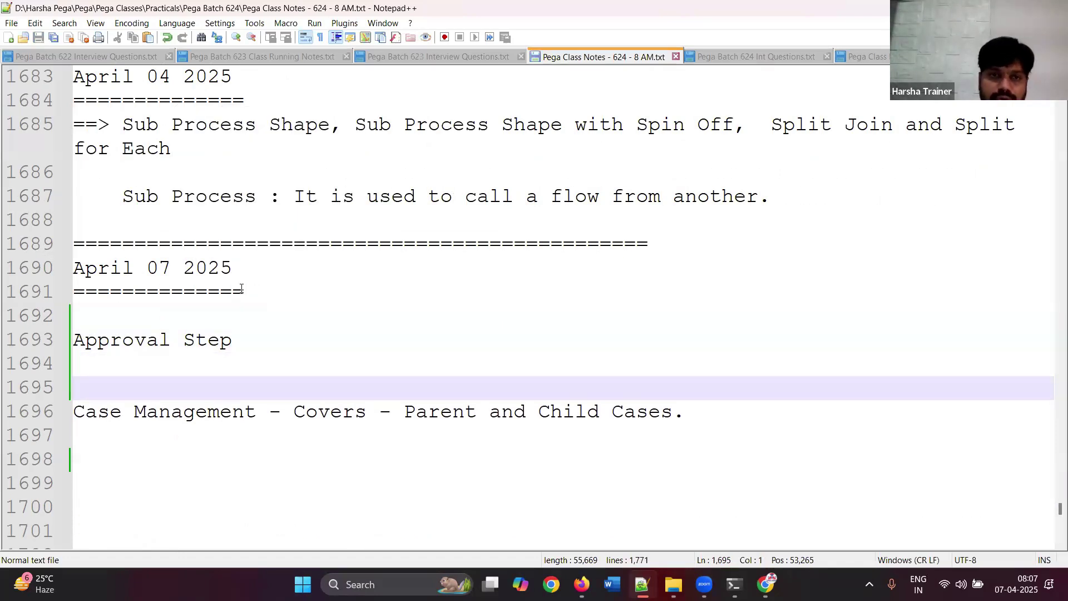
pyautogui.click(247, 294)
pyautogui.press('Delete')
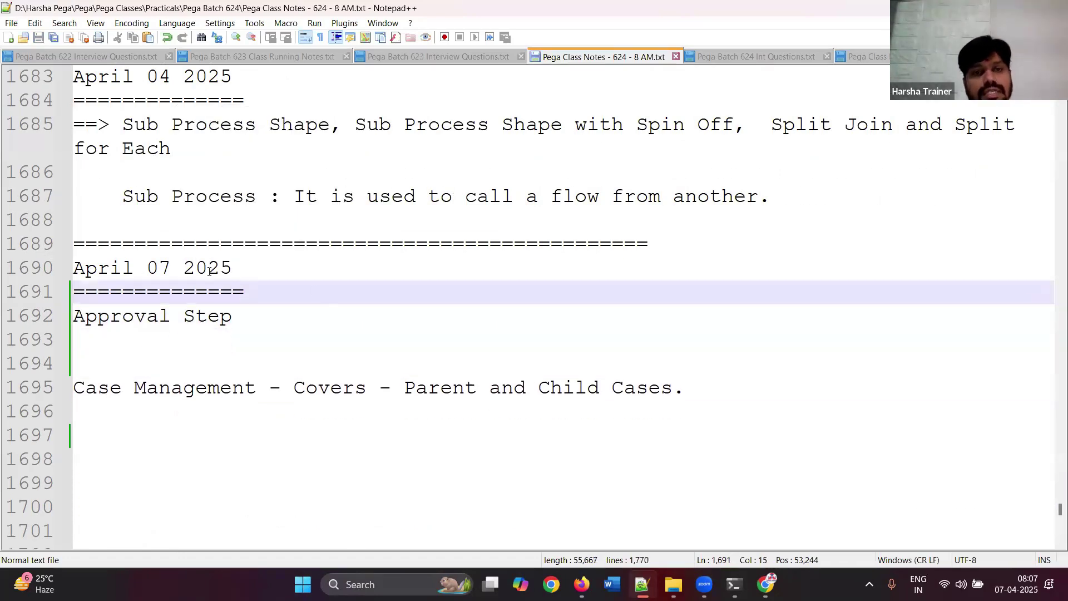
pyautogui.click(79, 322)
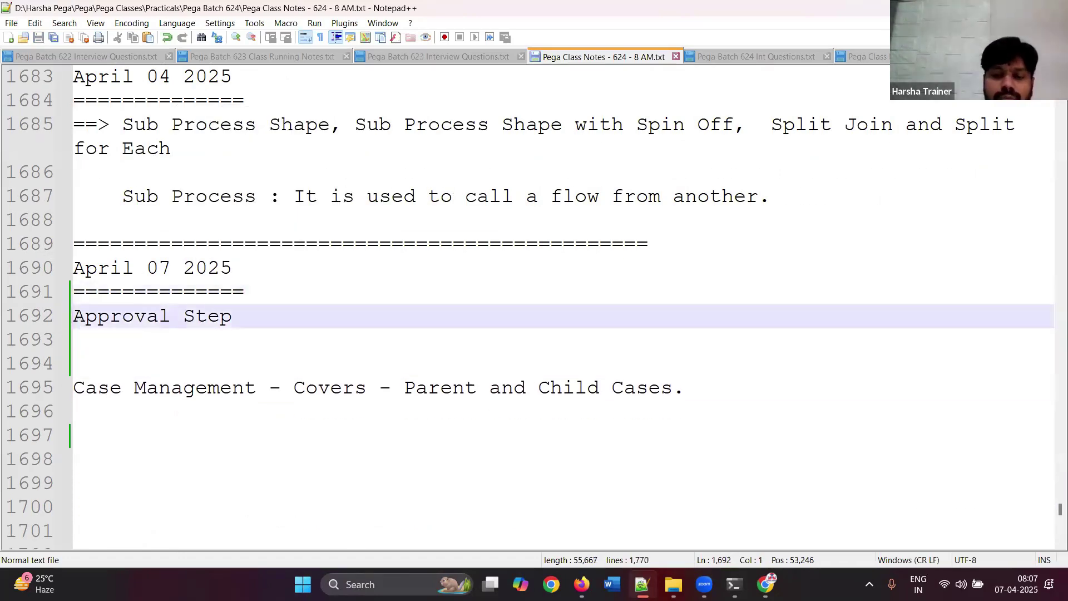
pyautogui.write('==>')
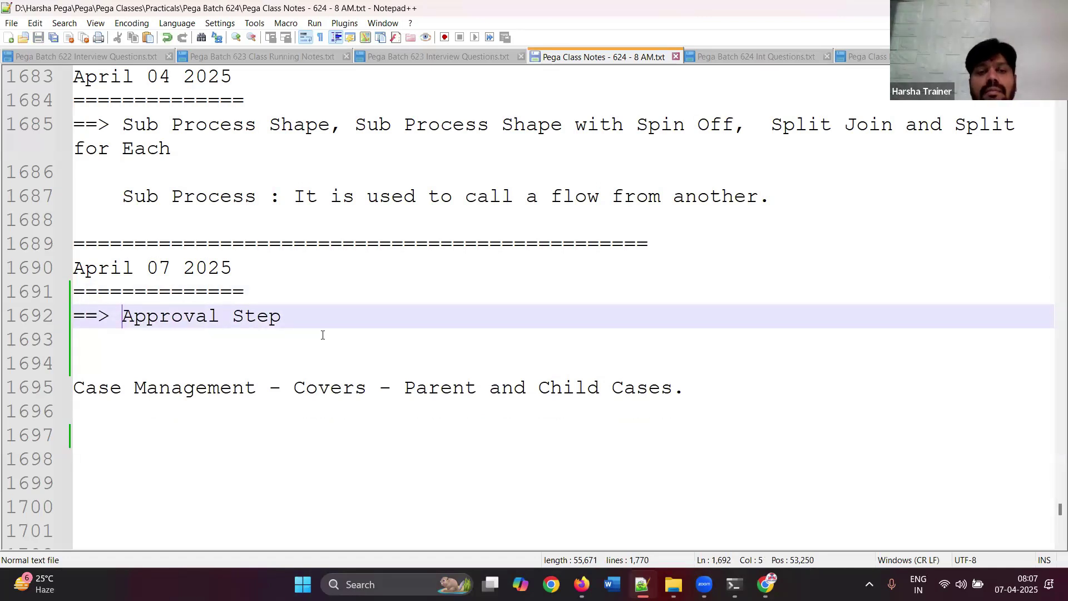
pyautogui.click(323, 335)
pyautogui.moveTo(581, 584)
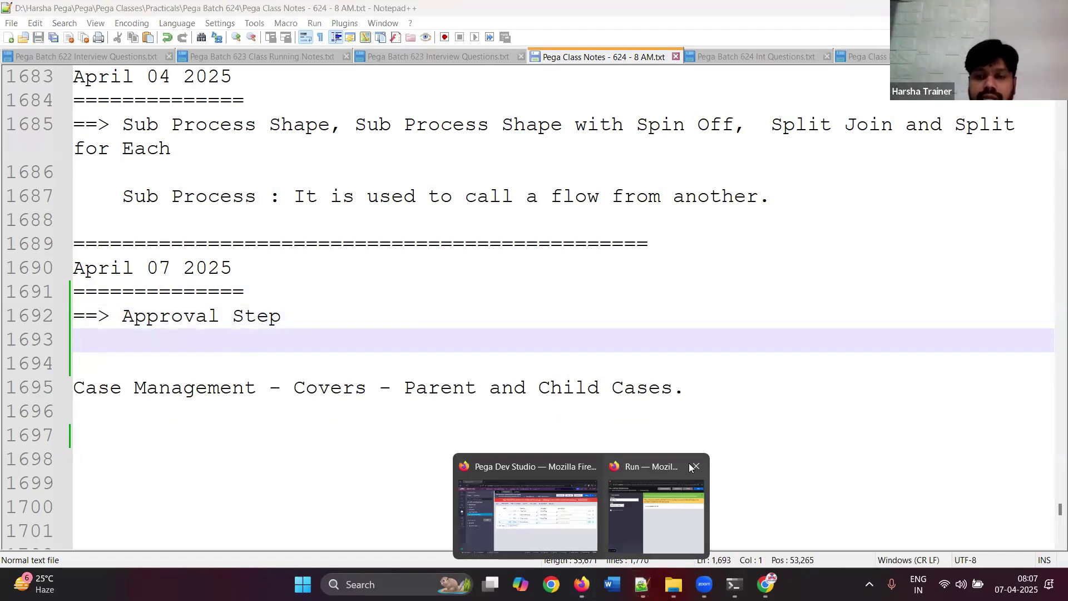
# - Return to the Pega Dev Studio browser and sign in, resubmitting with the corrected password
pyautogui.click(528, 514)
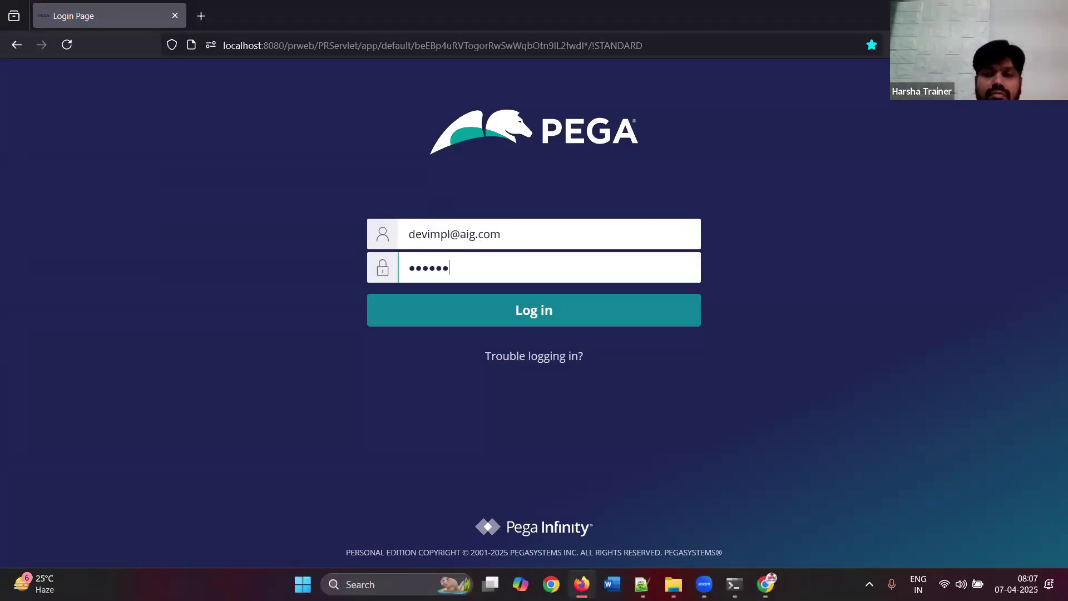
pyautogui.press('Return')
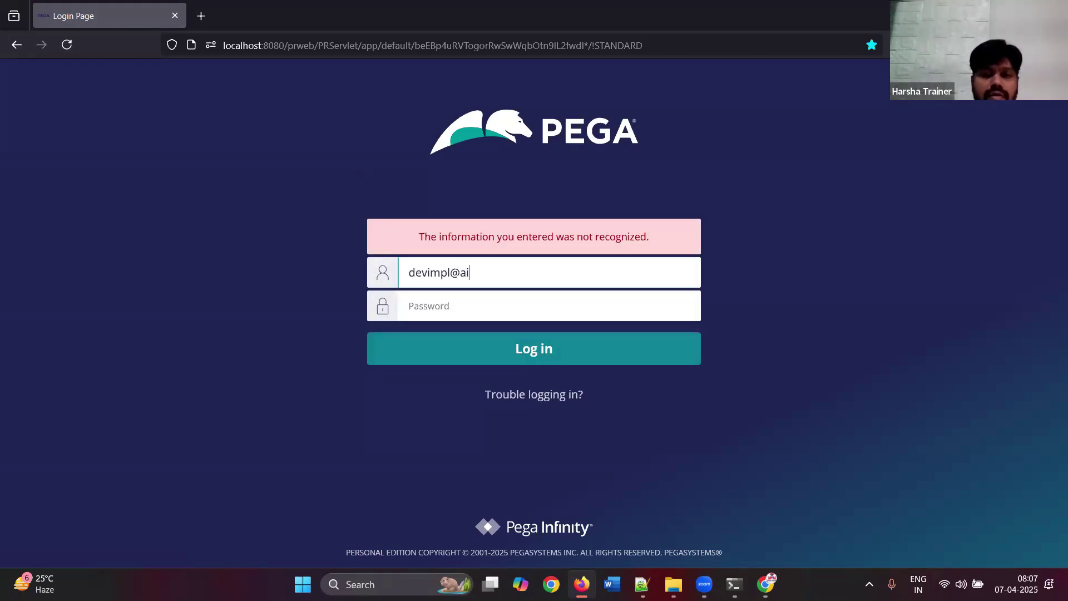
pyautogui.write('les')
pyautogui.press('Return')
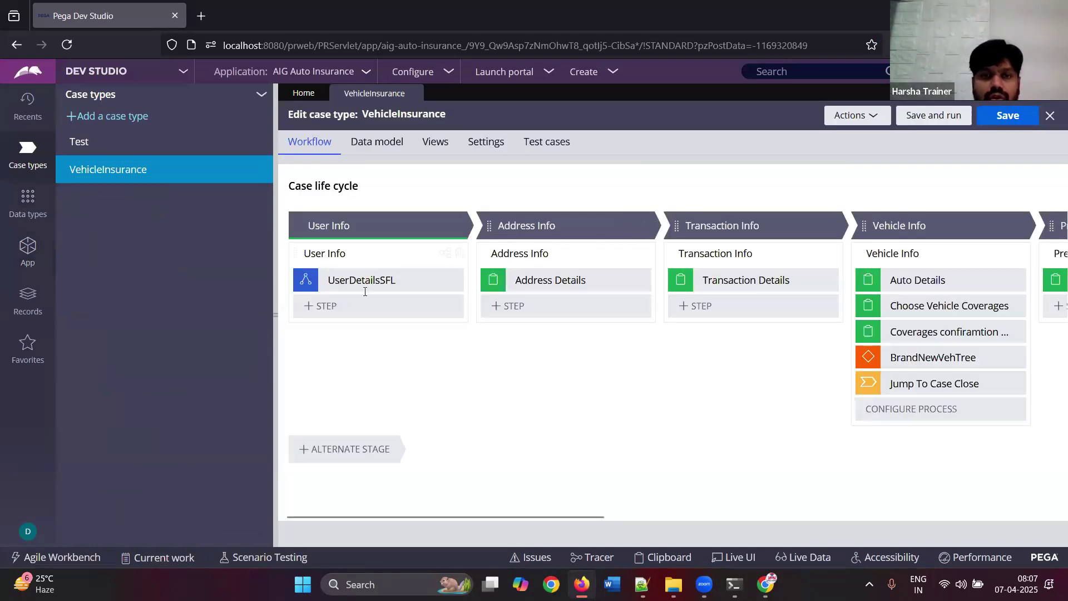
# - Add an Approve/Reject step named 'Test' to the User Info stage
pyautogui.click(327, 306)
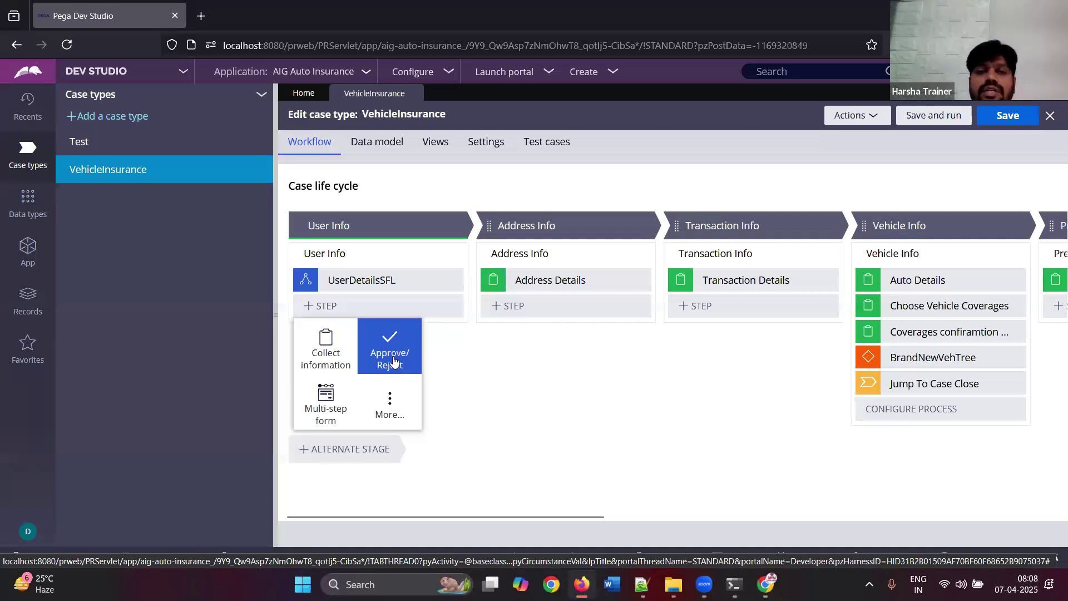
pyautogui.click(394, 360)
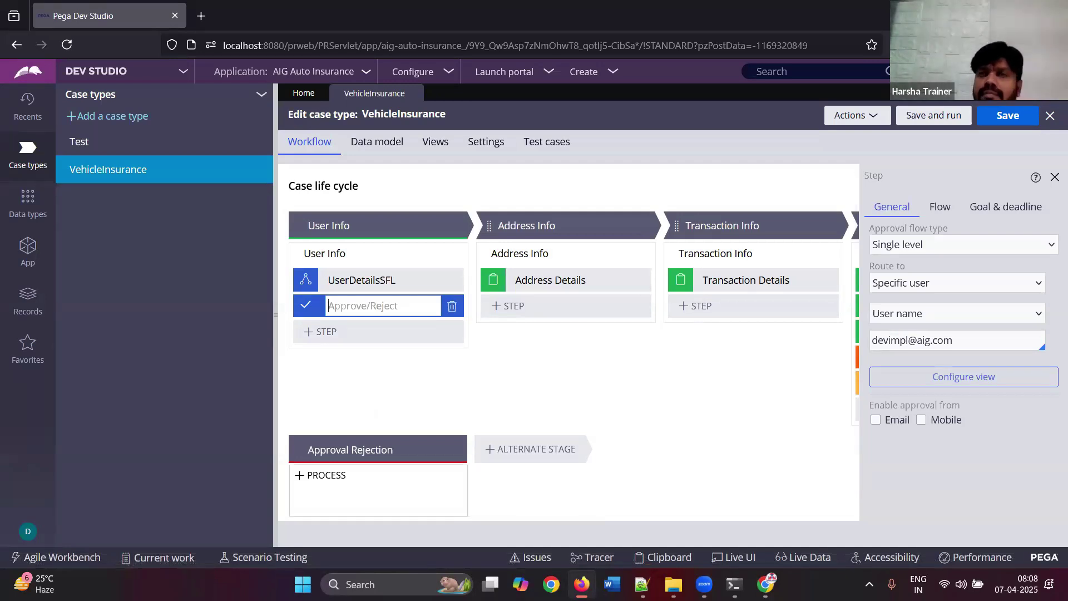
pyautogui.write('Test')
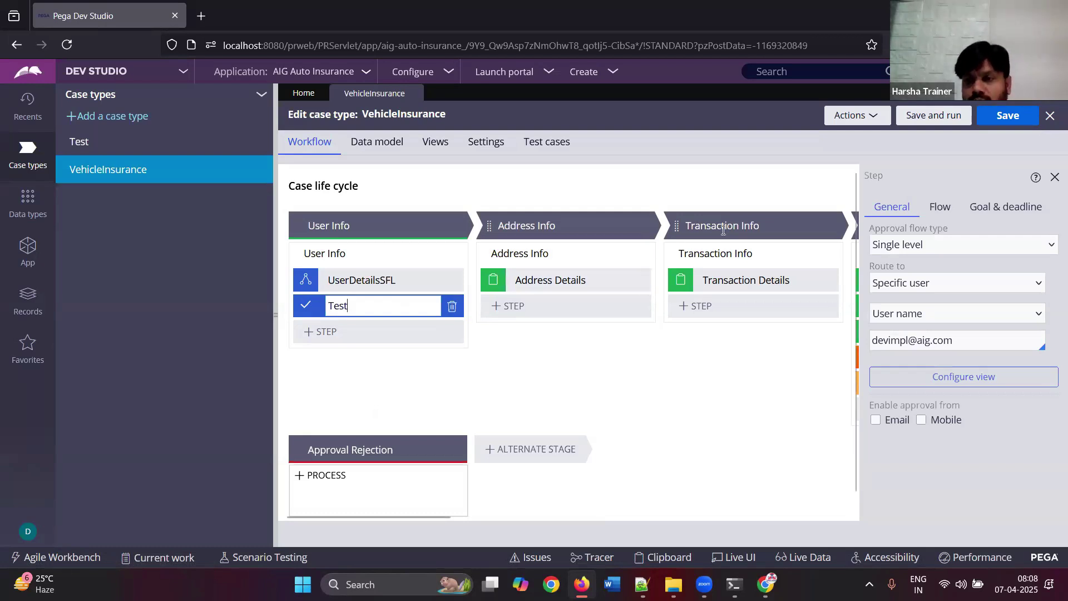
pyautogui.moveTo(875, 234); pyautogui.dragTo(938, 230)
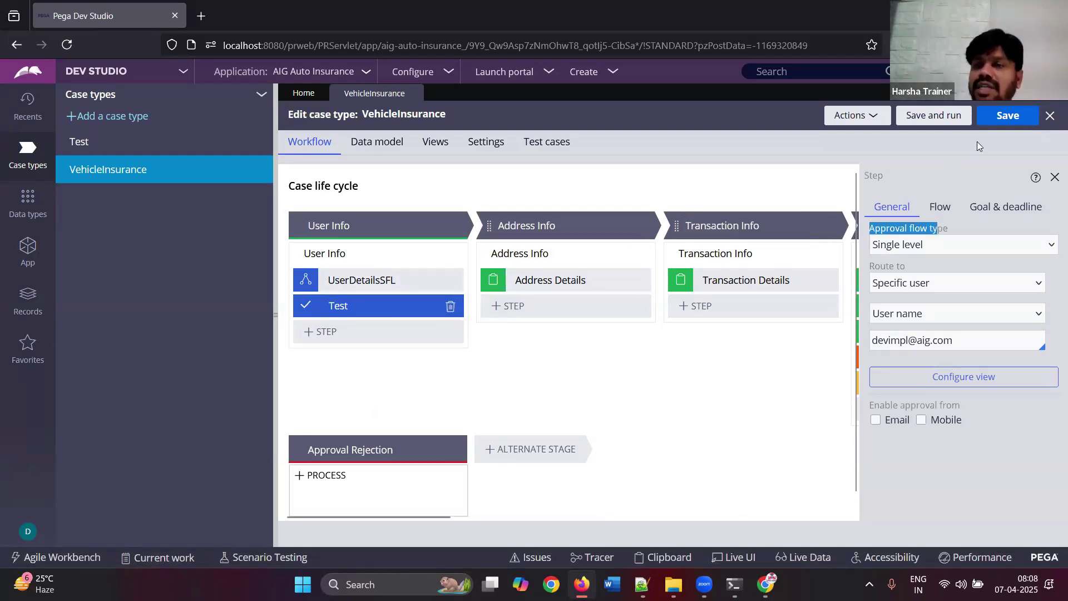
# - Save the VehicleInsurance case type and run a new test case with Save and run
pyautogui.click(945, 122)
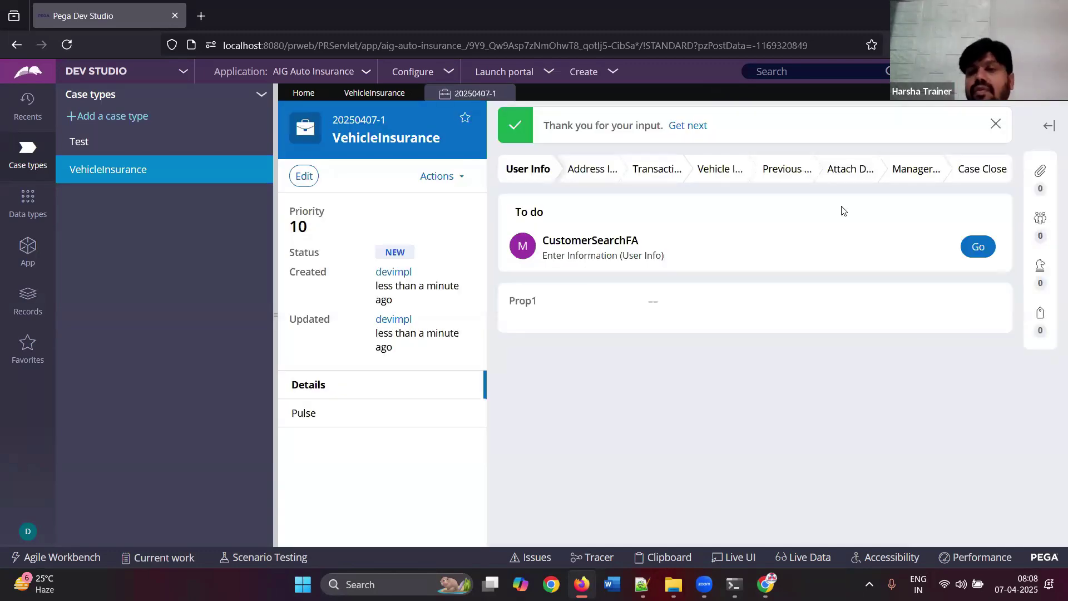
# - Close the test assignment, move the Test step above UserDetailsSFL, and save the case type
pyautogui.click(979, 248)
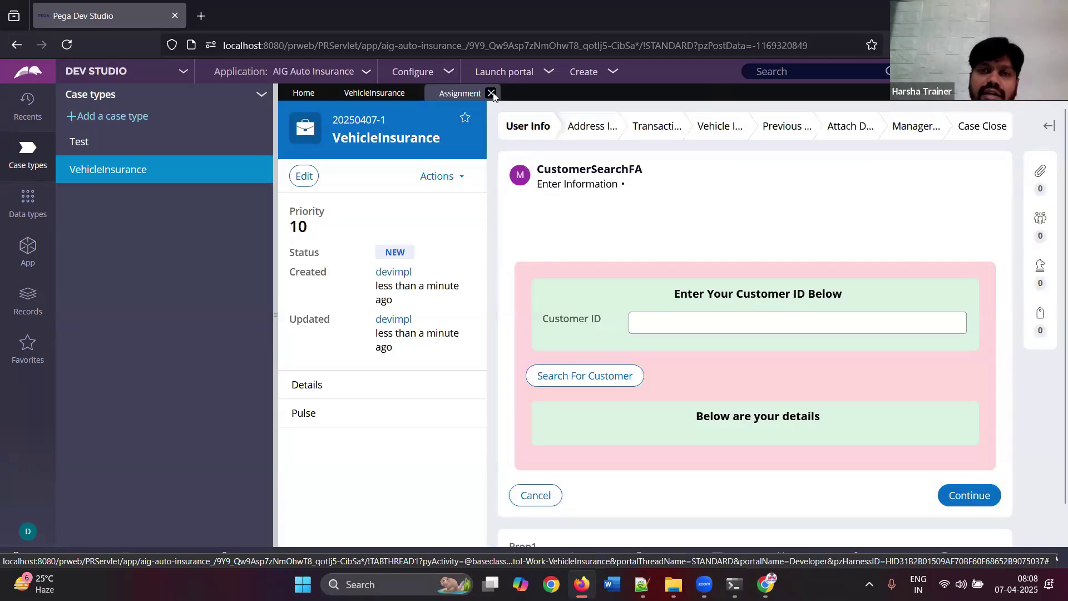
pyautogui.click(493, 94)
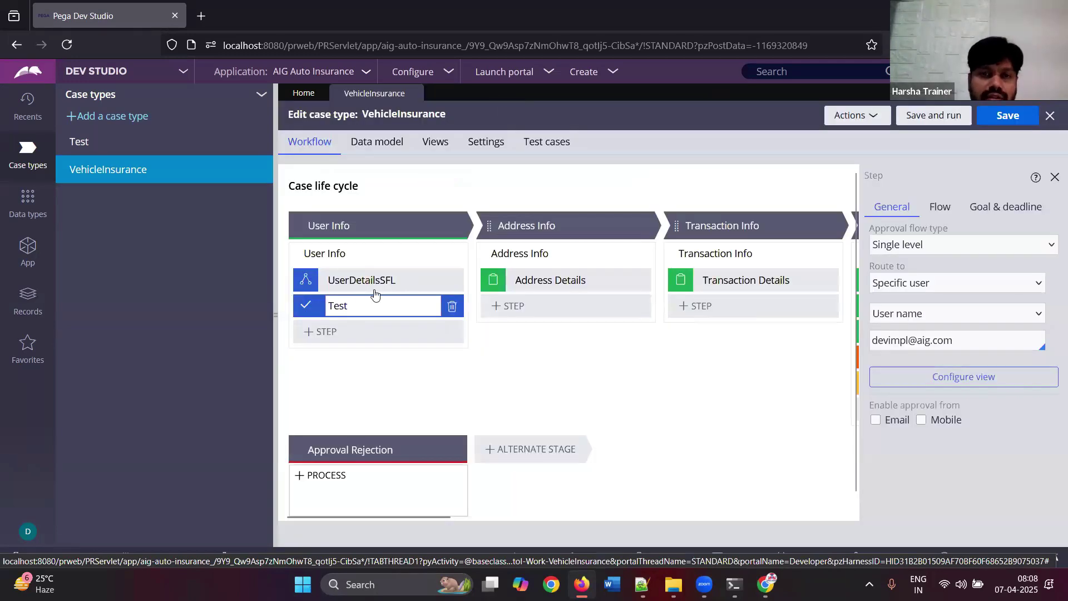
pyautogui.moveTo(301, 304); pyautogui.dragTo(301, 280)
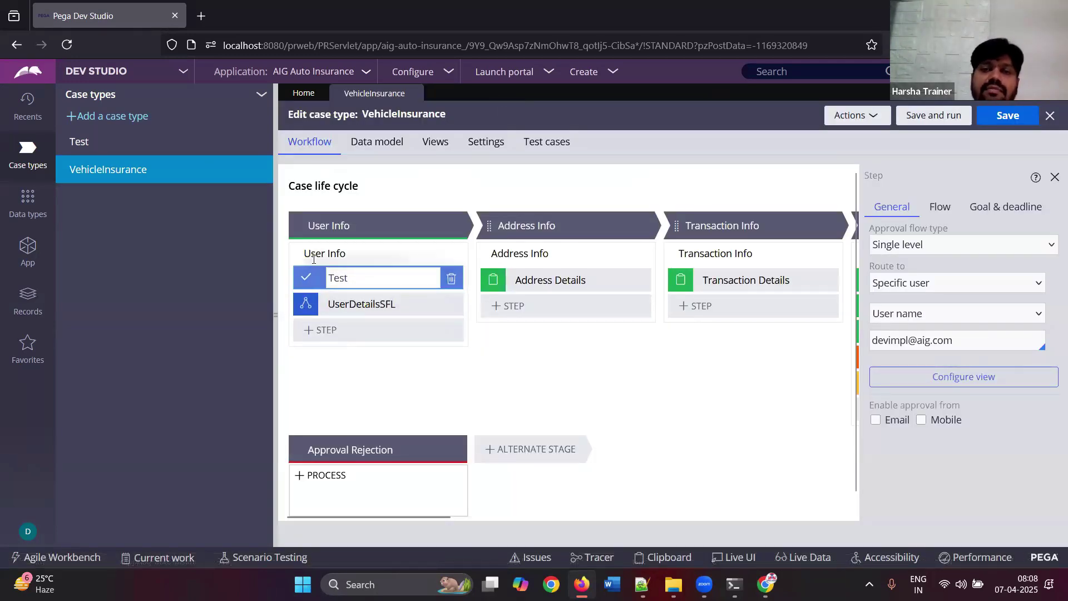
pyautogui.click(988, 117)
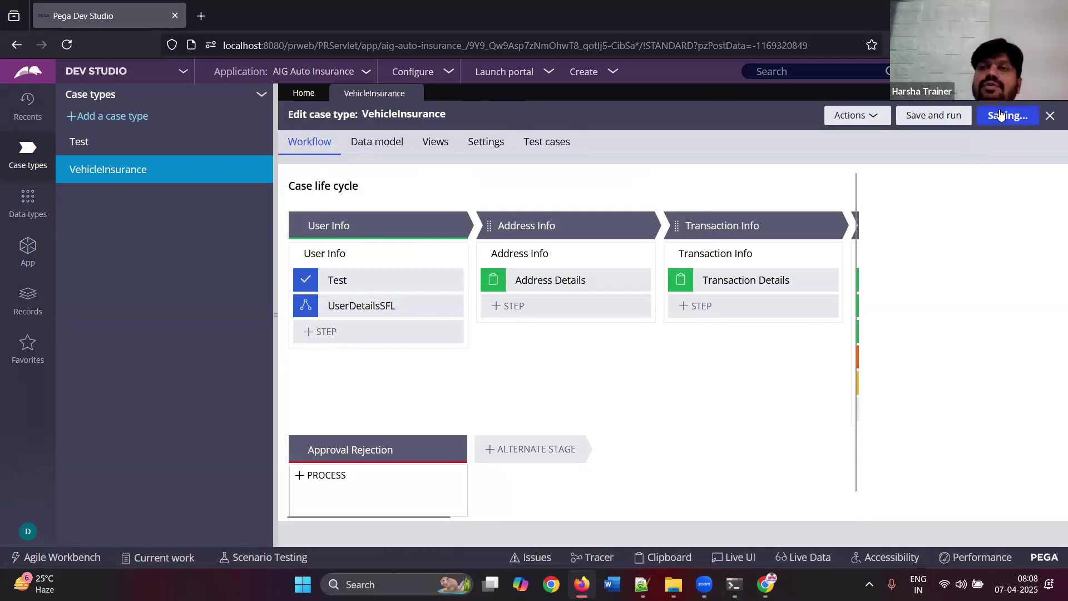
# - Run a new test case, approve its Approval assignment, and close the case tab
pyautogui.click(949, 122)
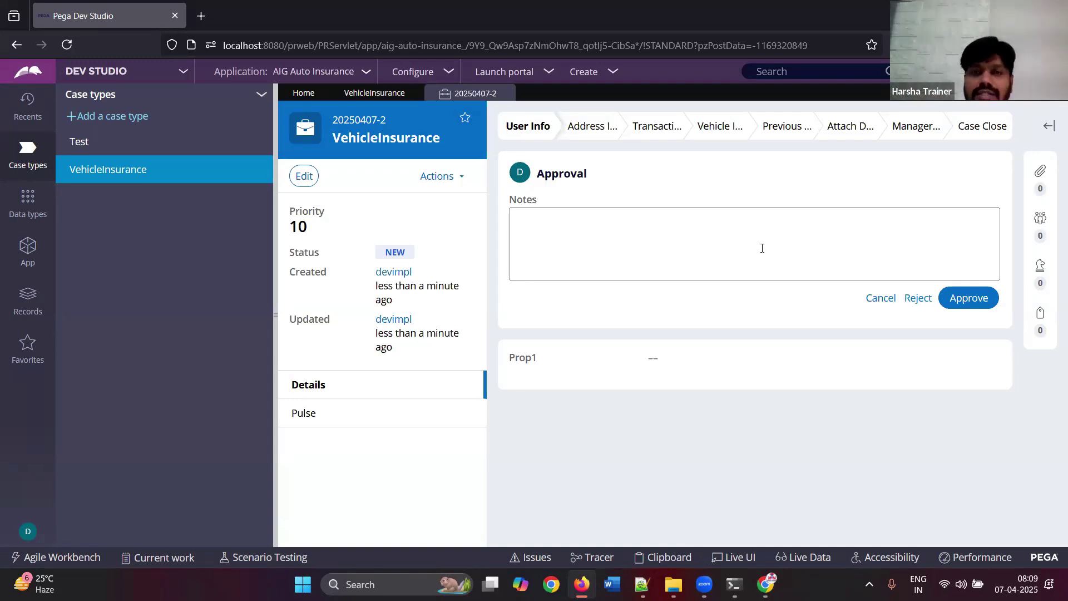
pyautogui.click(643, 241)
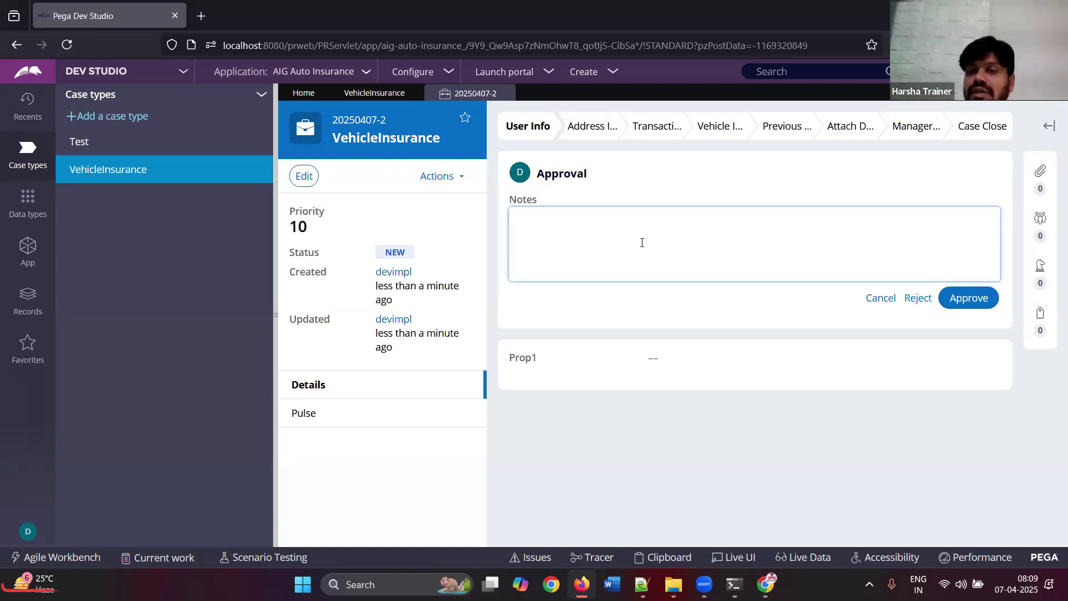
pyautogui.click(969, 301)
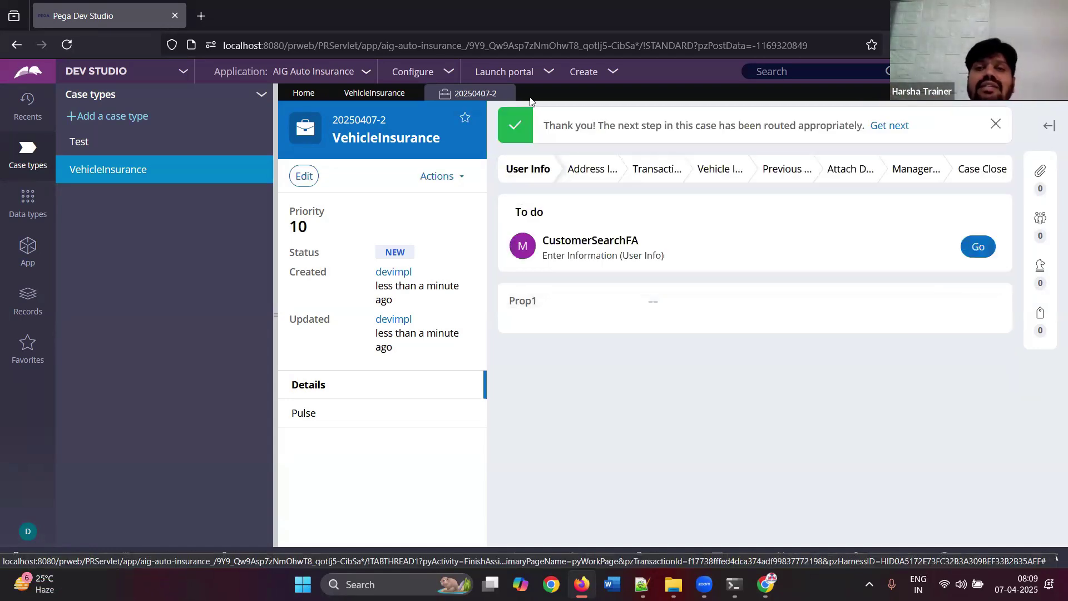
pyautogui.click(506, 94)
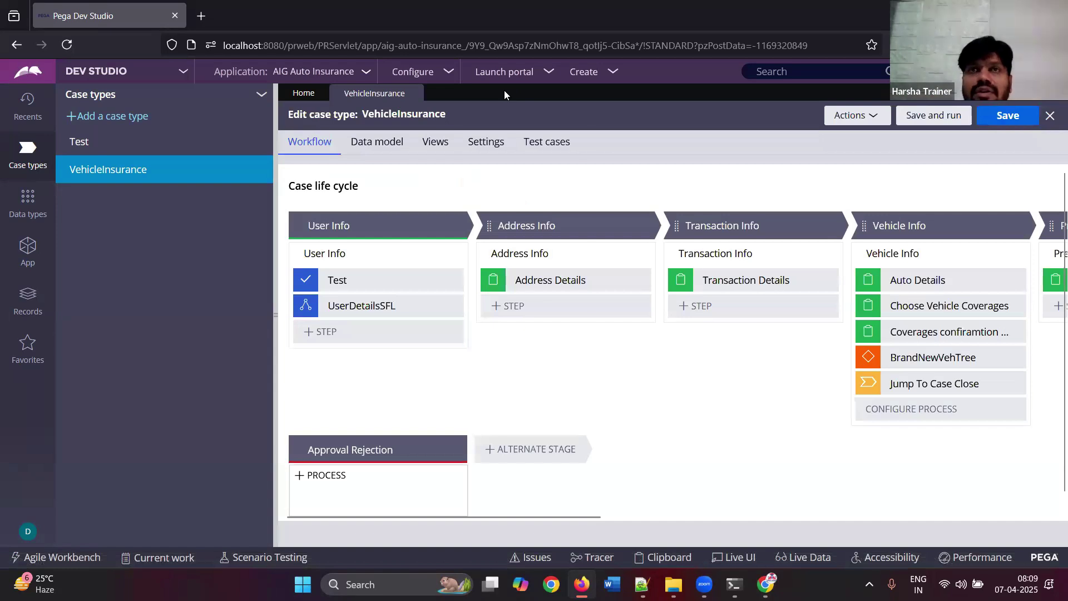
# - On the Test step's Flow tab, set If REJECTED to change stage to Approval Rejection, approval continuing
pyautogui.click(345, 281)
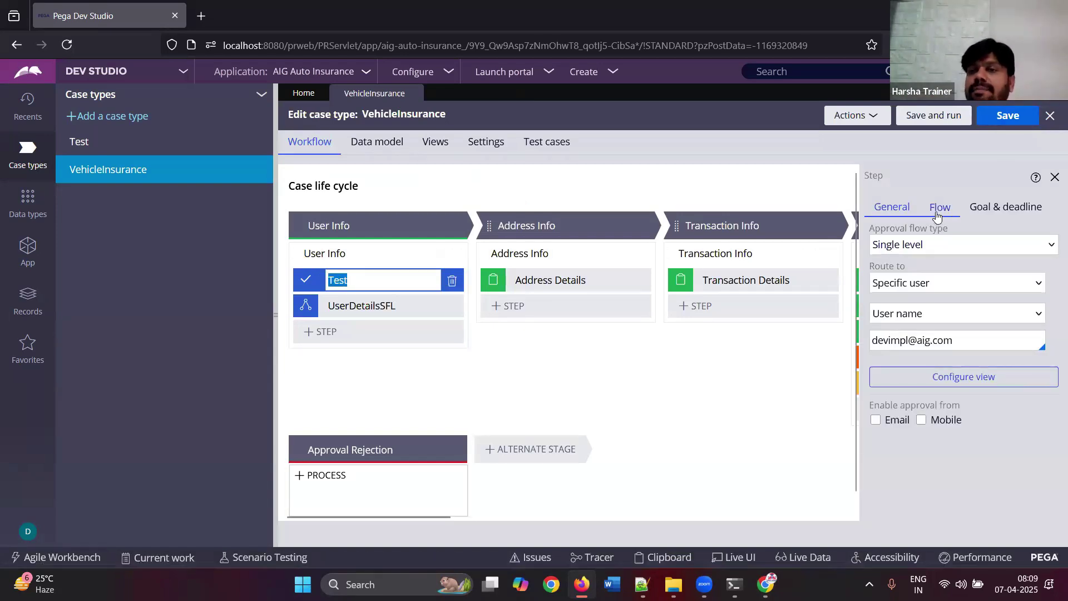
pyautogui.click(933, 221)
pyautogui.moveTo(871, 235); pyautogui.dragTo(956, 231)
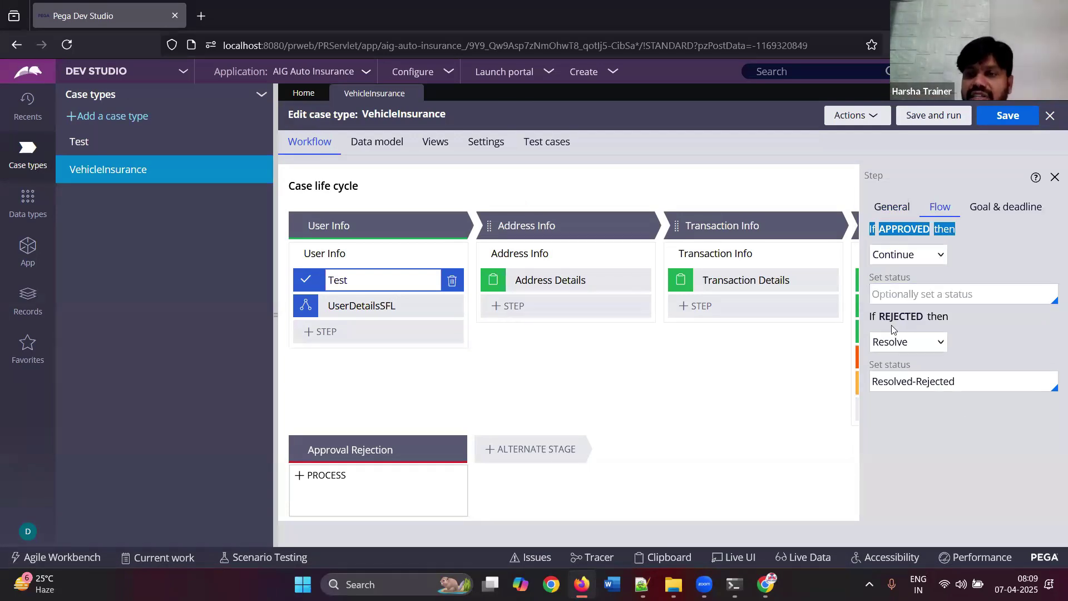
pyautogui.click(939, 343)
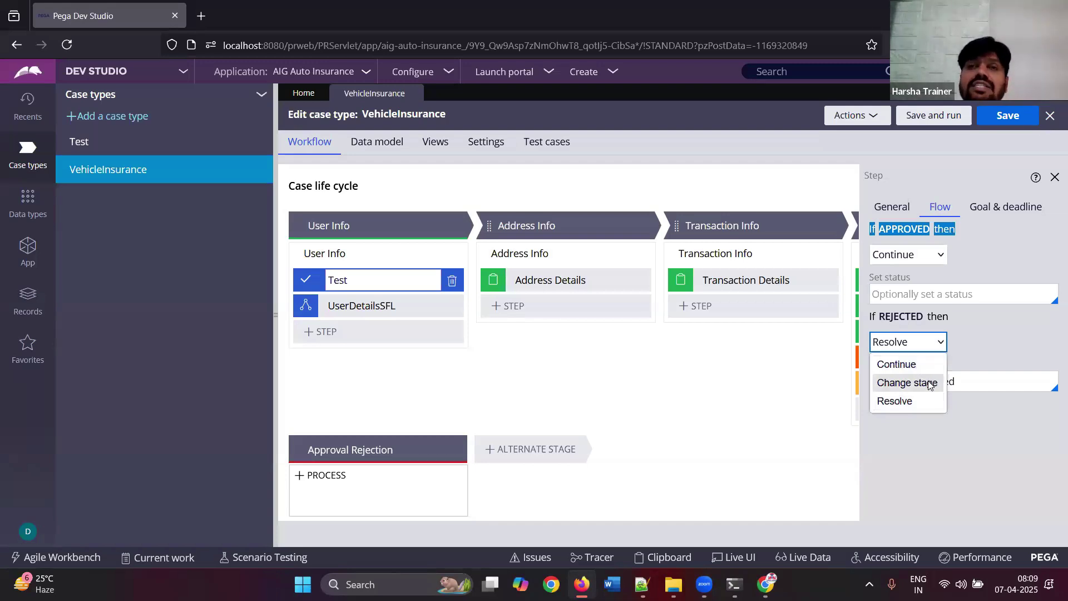
pyautogui.click(929, 384)
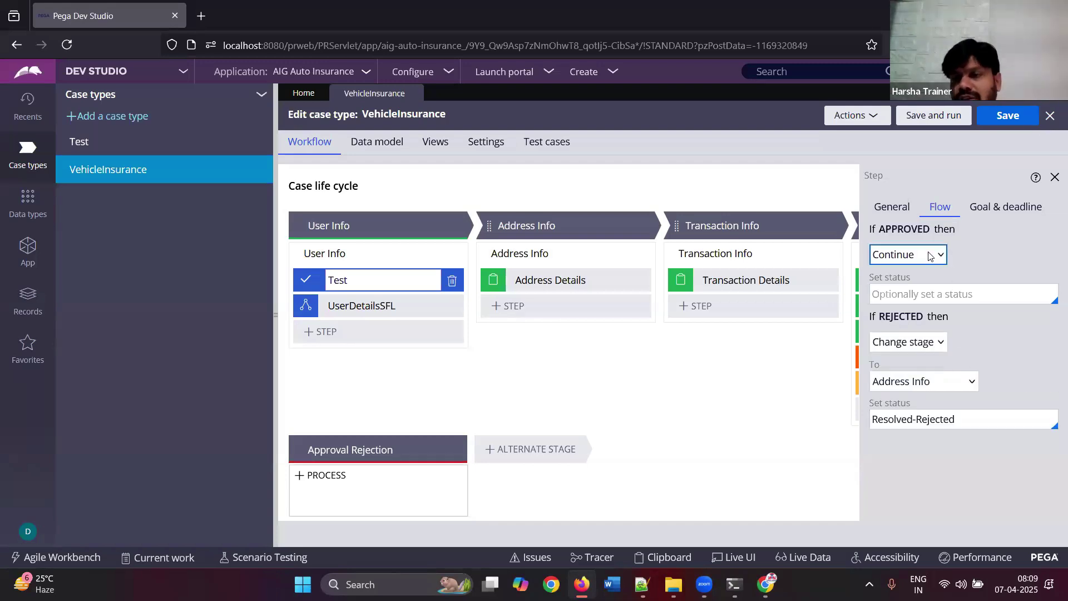
pyautogui.click(934, 255)
pyautogui.click(990, 251)
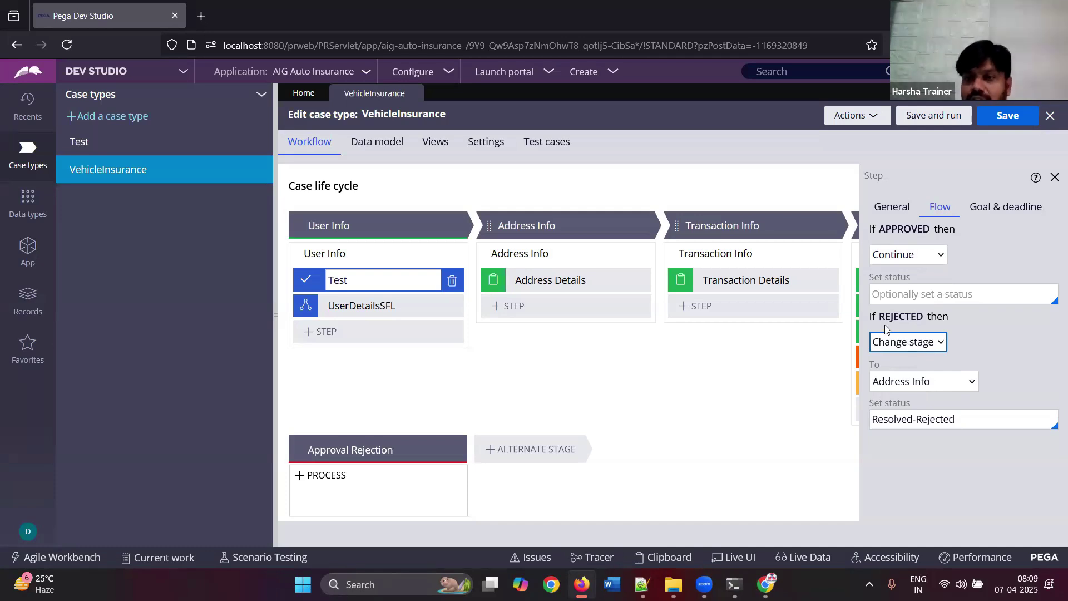
pyautogui.doubleClick(900, 371)
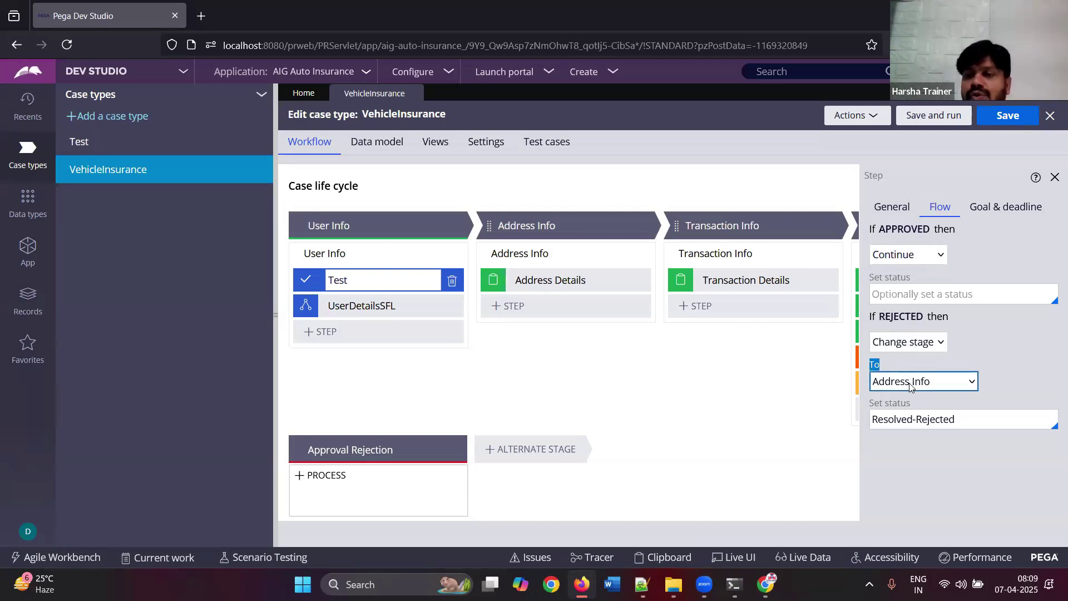
pyautogui.click(912, 385)
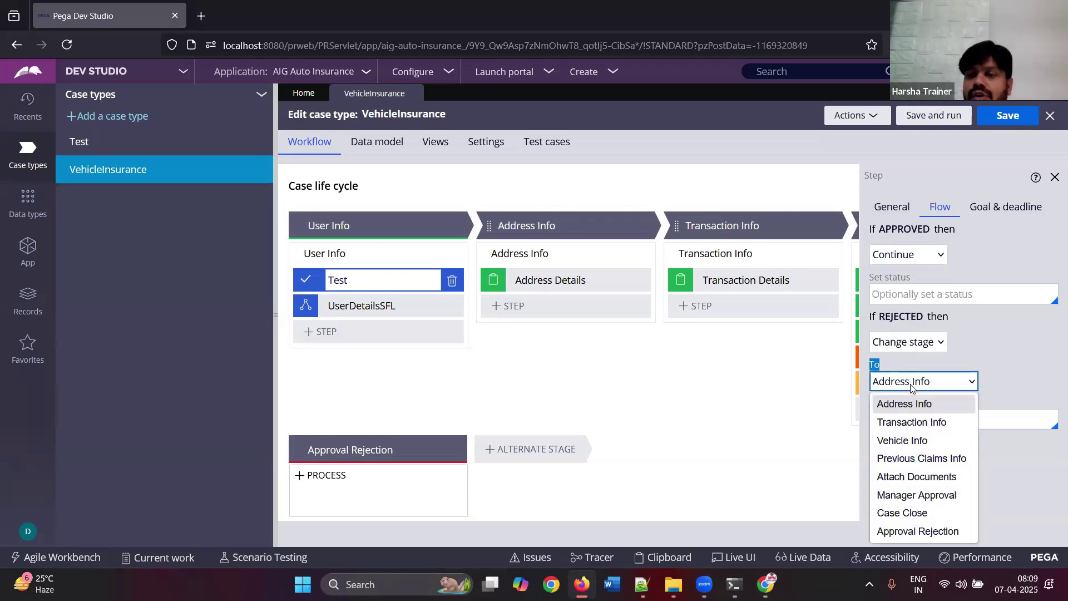
pyautogui.click(929, 532)
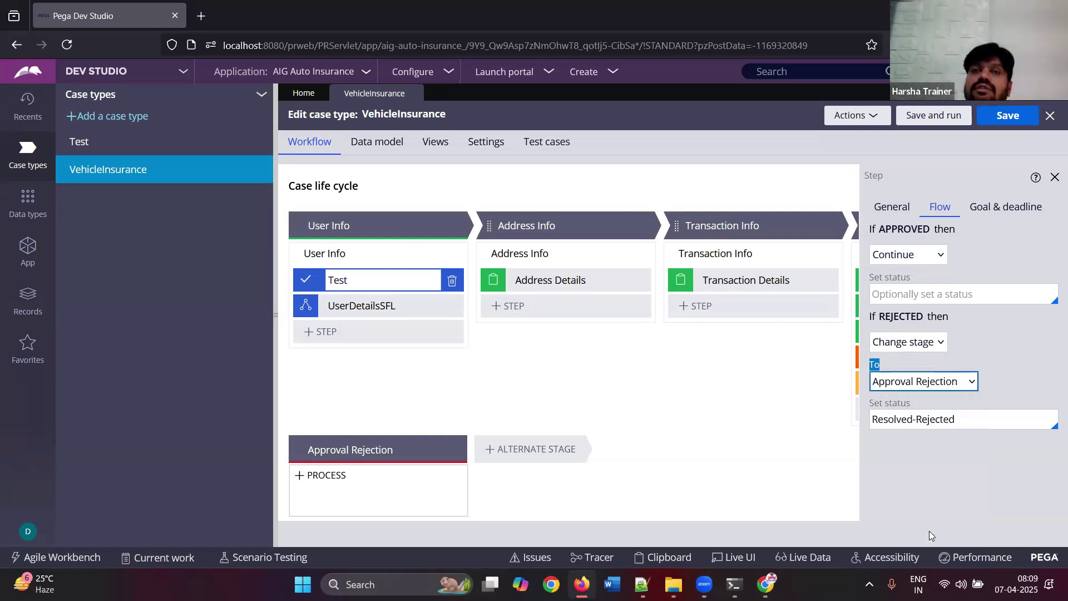
pyautogui.moveTo(430, 516); pyautogui.dragTo(843, 569)
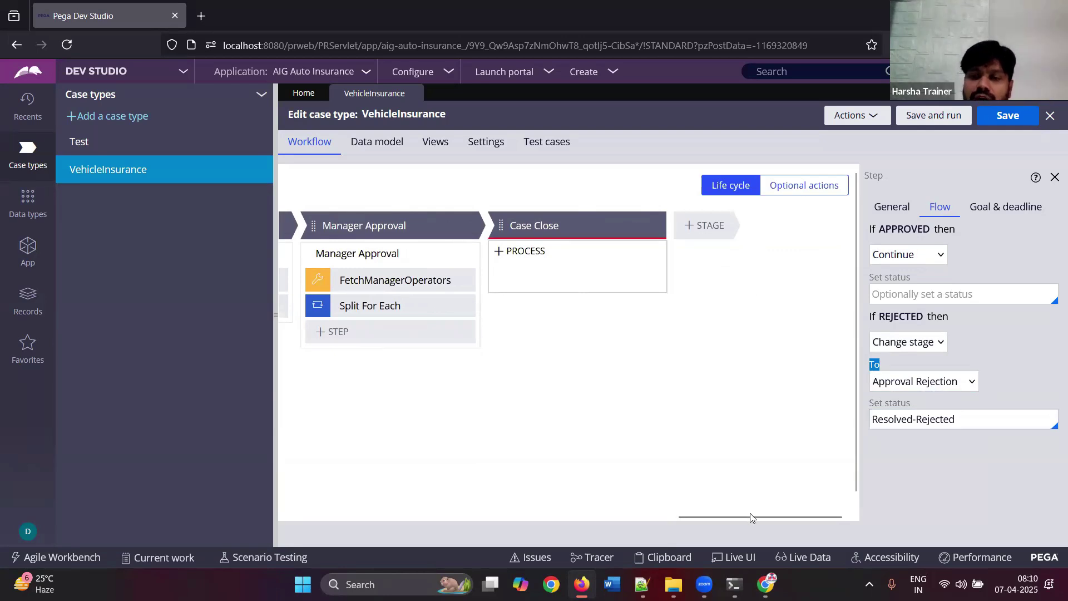
# - Bring the User Info and Approval Rejection stages into view, review the Test step, then switch to Notepad++
pyautogui.click(302, 516)
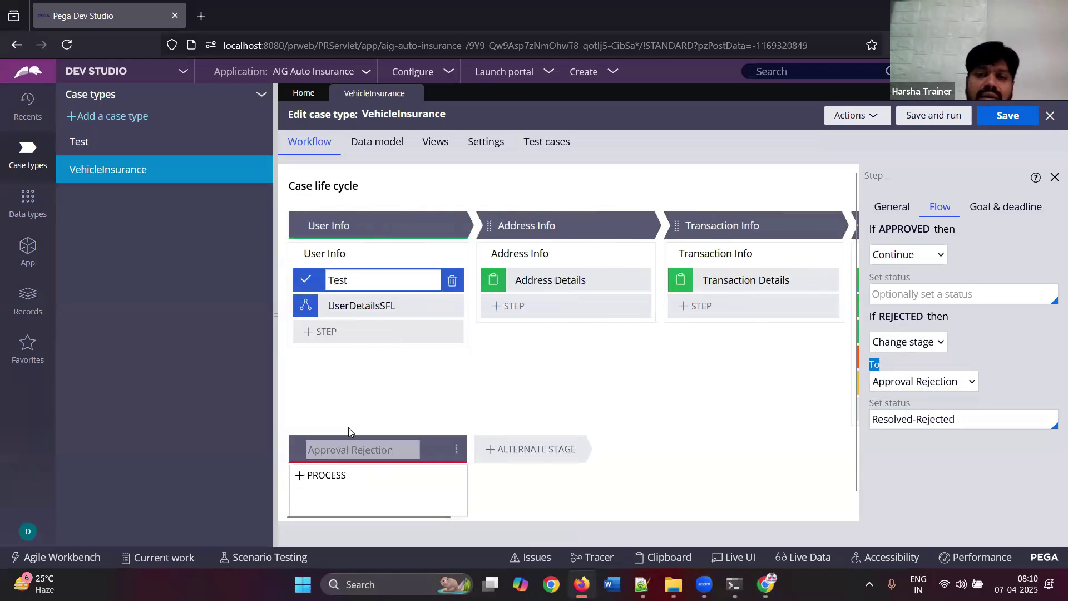
pyautogui.moveTo(345, 489)
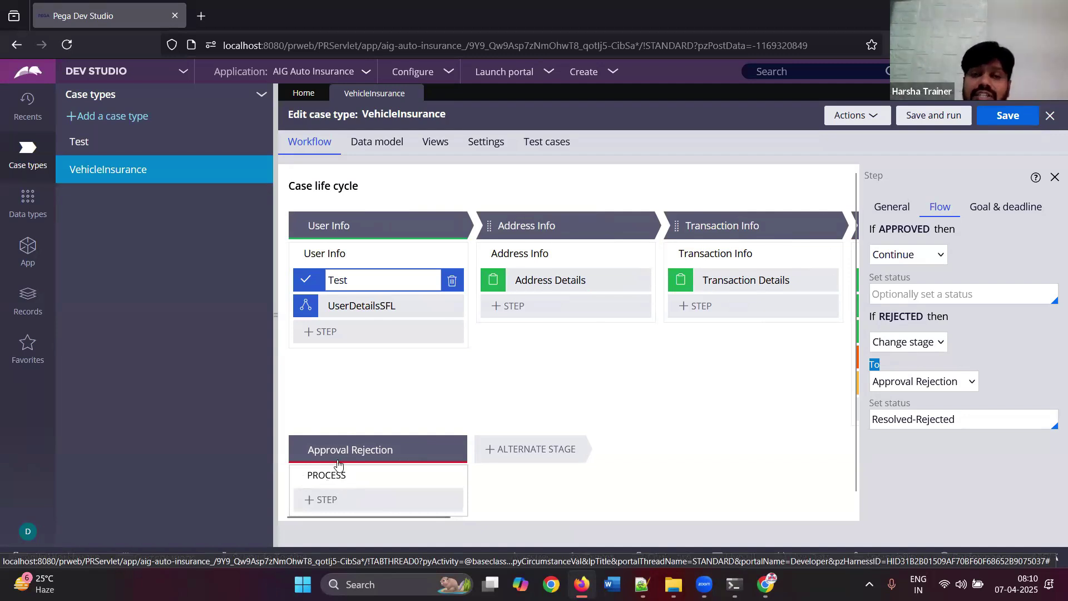
pyautogui.doubleClick(357, 275)
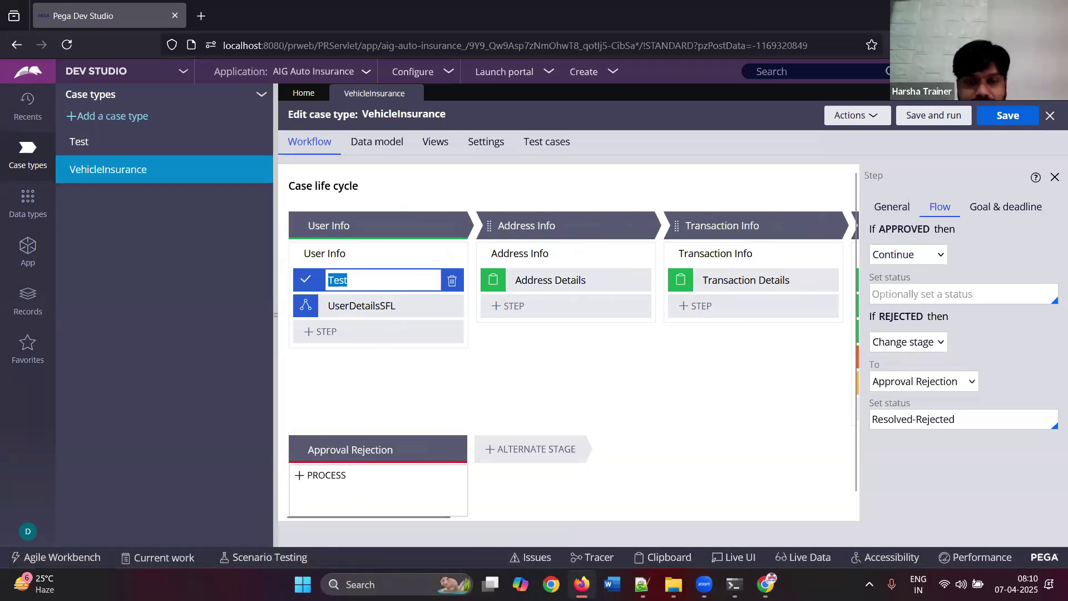
pyautogui.click(643, 585)
# - Add a '==> Alternate Stage' line below Approval Step in the notes, then return to Dev Studio
pyautogui.press('Return')
pyautogui.write('=')
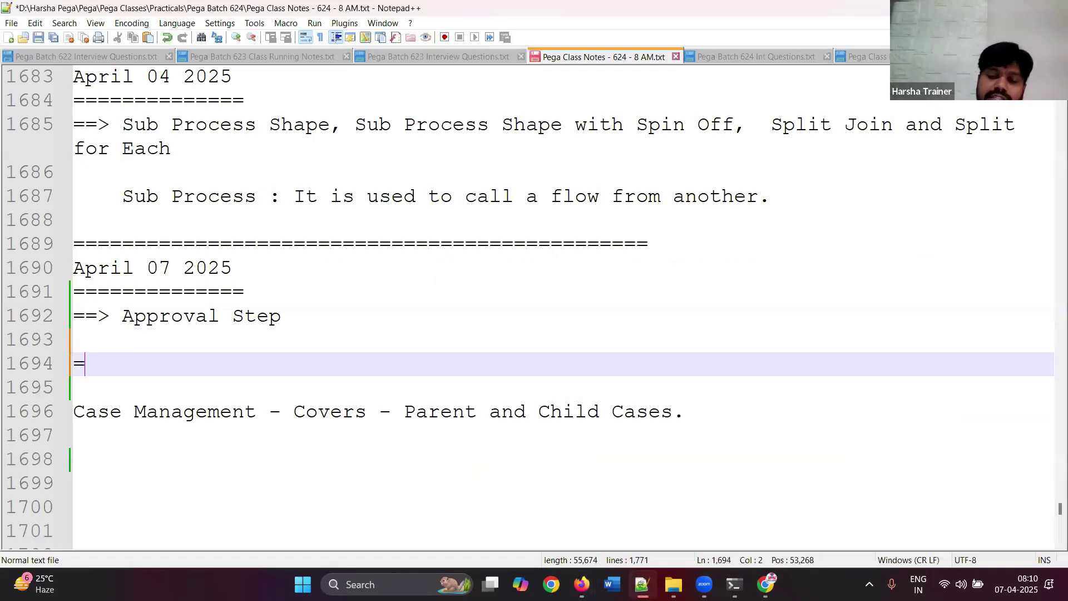
pyautogui.write('=> Al')
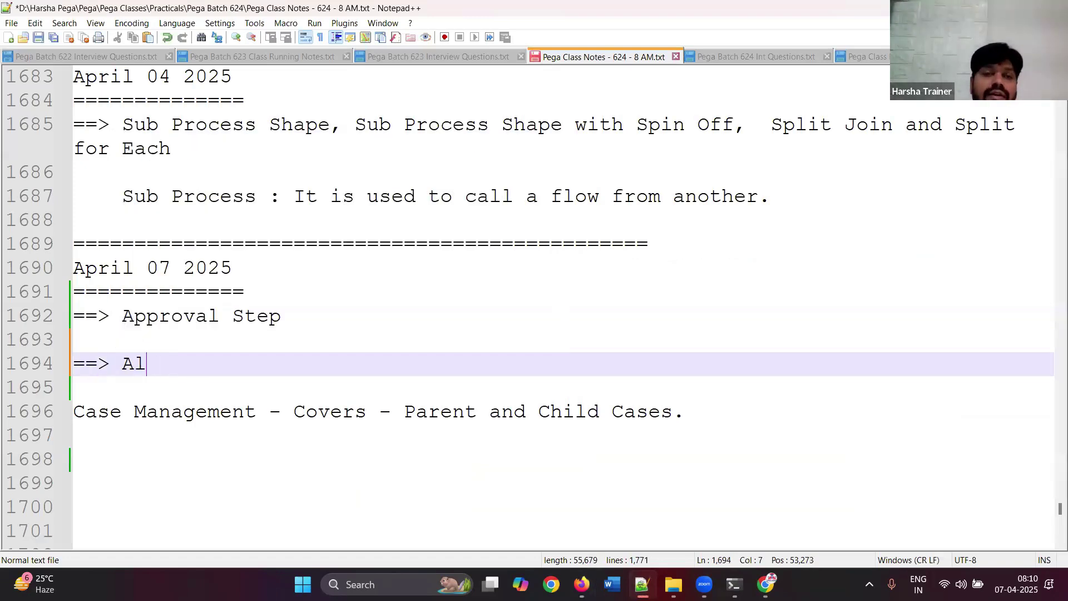
pyautogui.write('ternate Stage')
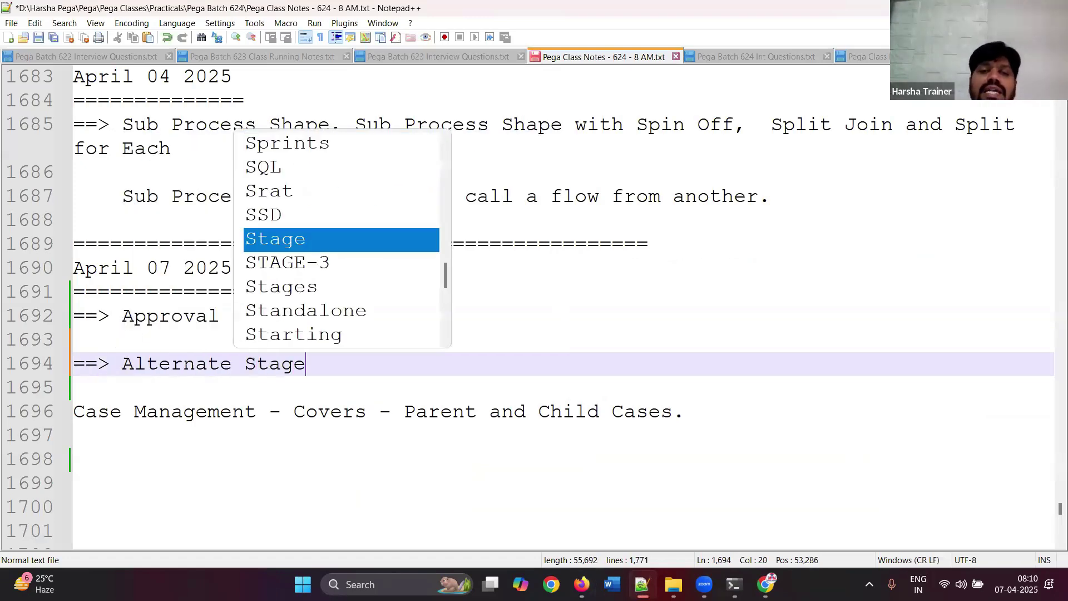
pyautogui.press('Return')
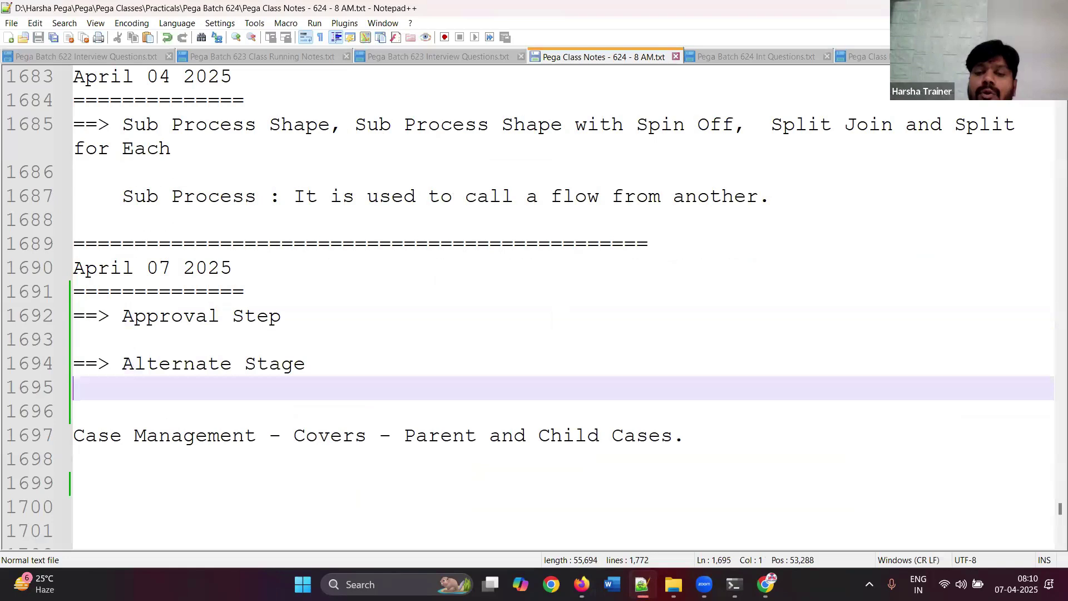
pyautogui.hotkey('alt', 'Tab')
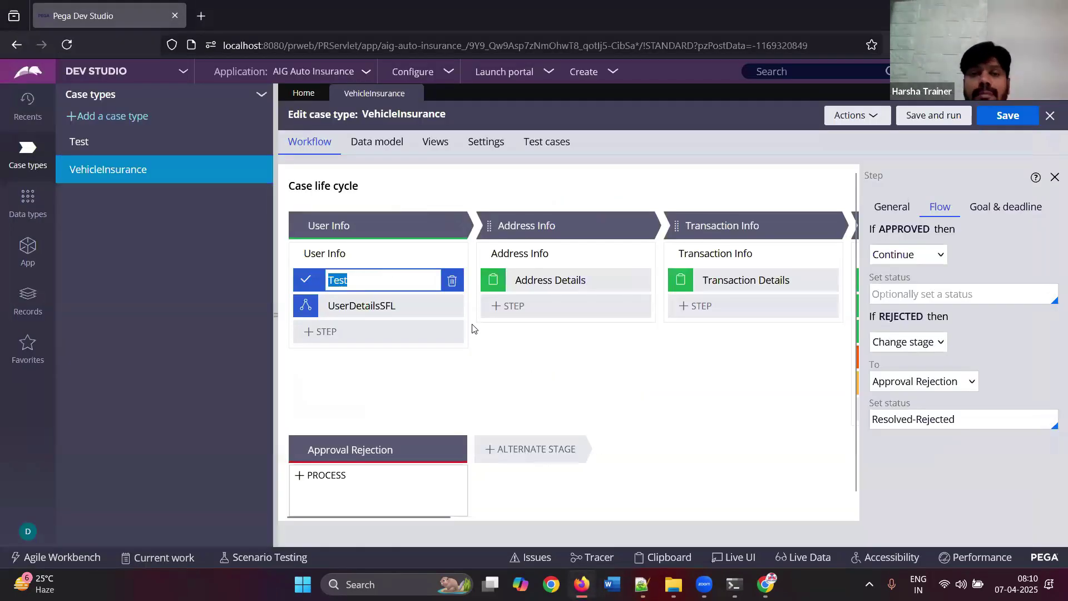
# - Narrow the case types panel, select the User Info process, and open its flow as a rule
pyautogui.moveTo(253, 260); pyautogui.dragTo(128, 229)
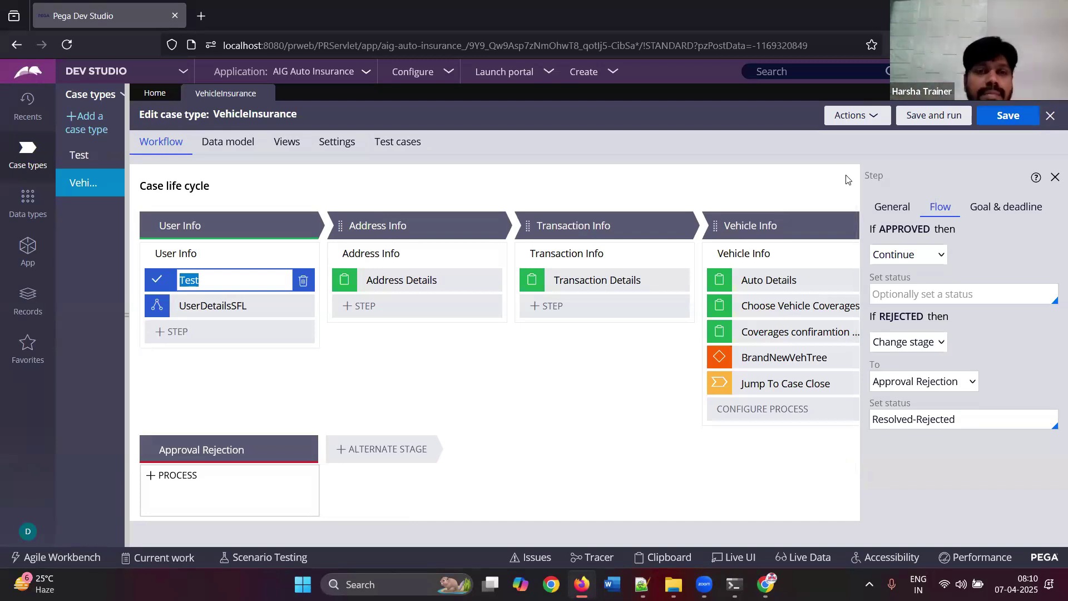
pyautogui.click(184, 253)
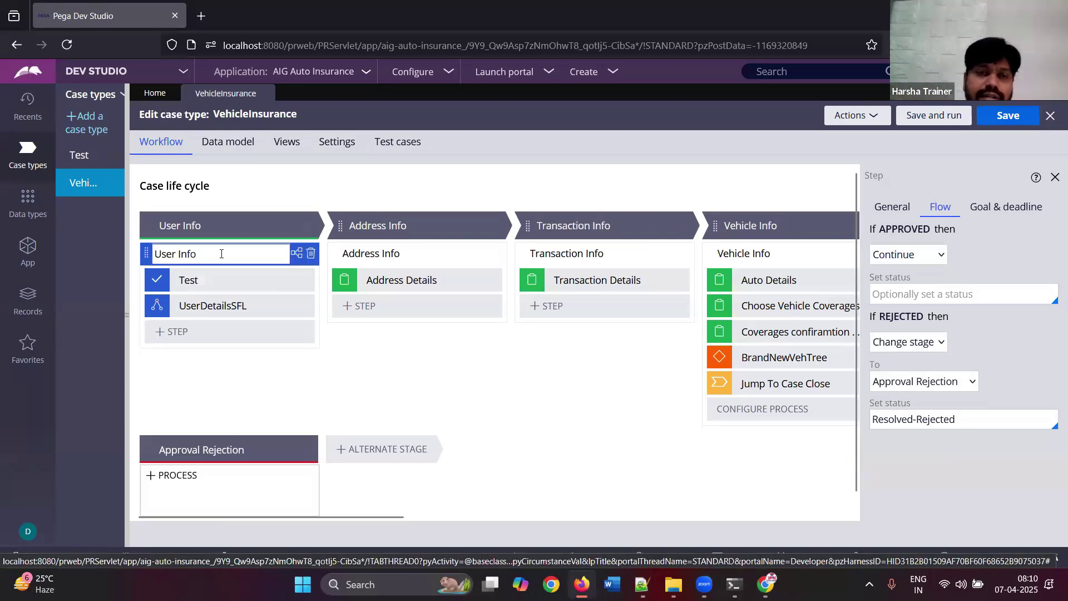
pyautogui.click(917, 270)
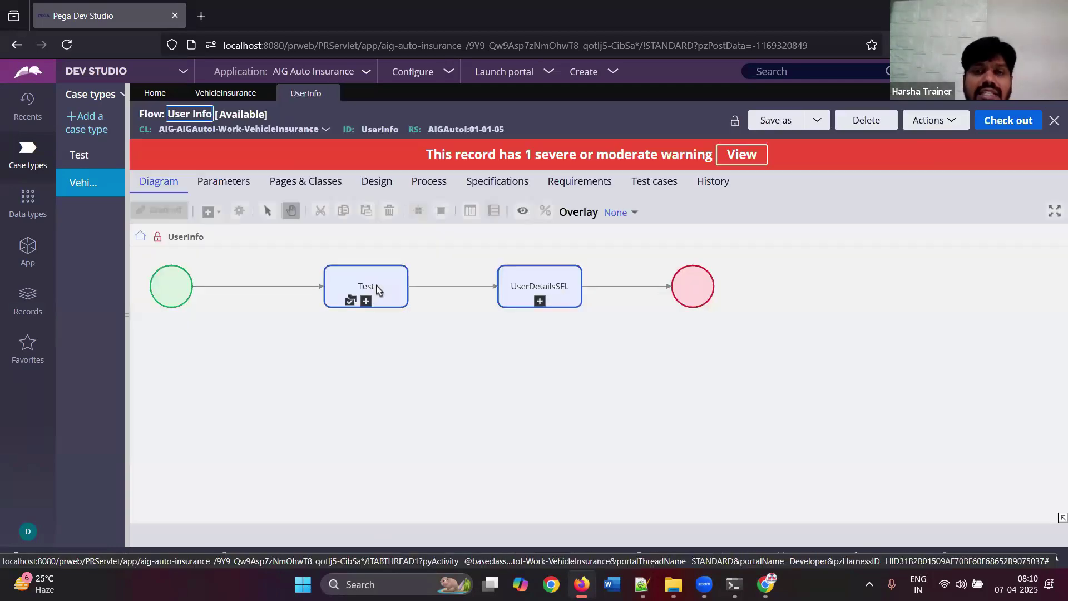
# - View the pxApproval flow behind the Test step, then close the pxApproval and User Info tabs
pyautogui.click(376, 288)
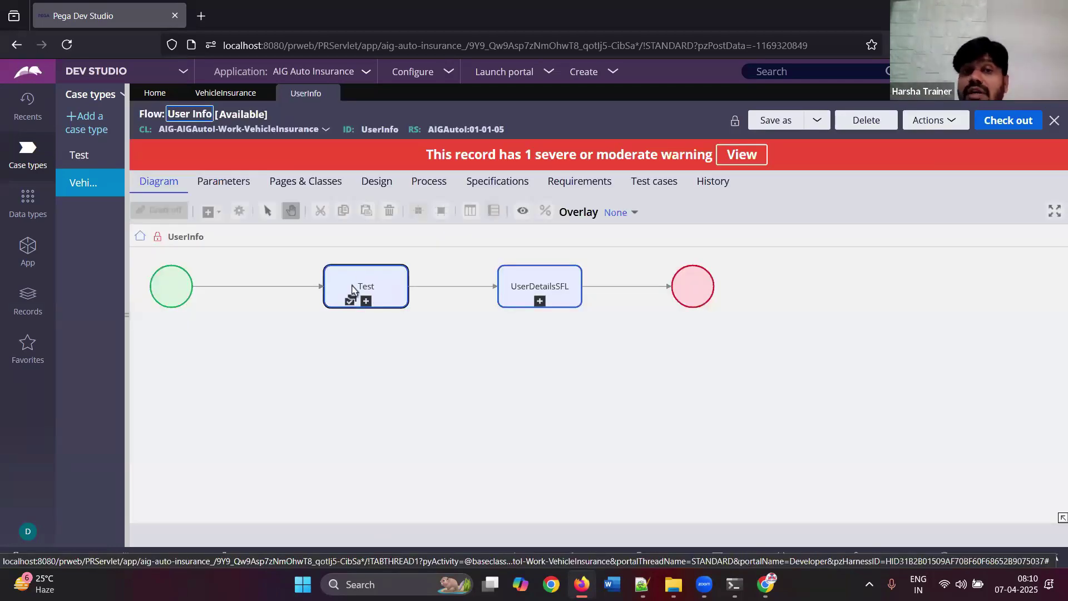
pyautogui.rightClick(353, 289)
pyautogui.click(364, 317)
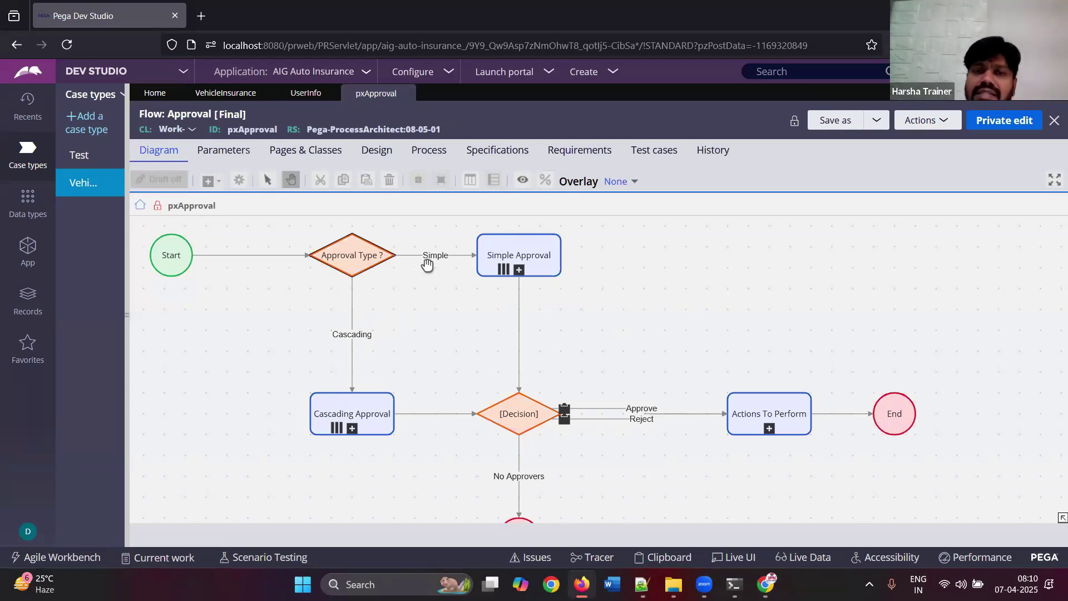
pyautogui.click(414, 94)
pyautogui.click(330, 94)
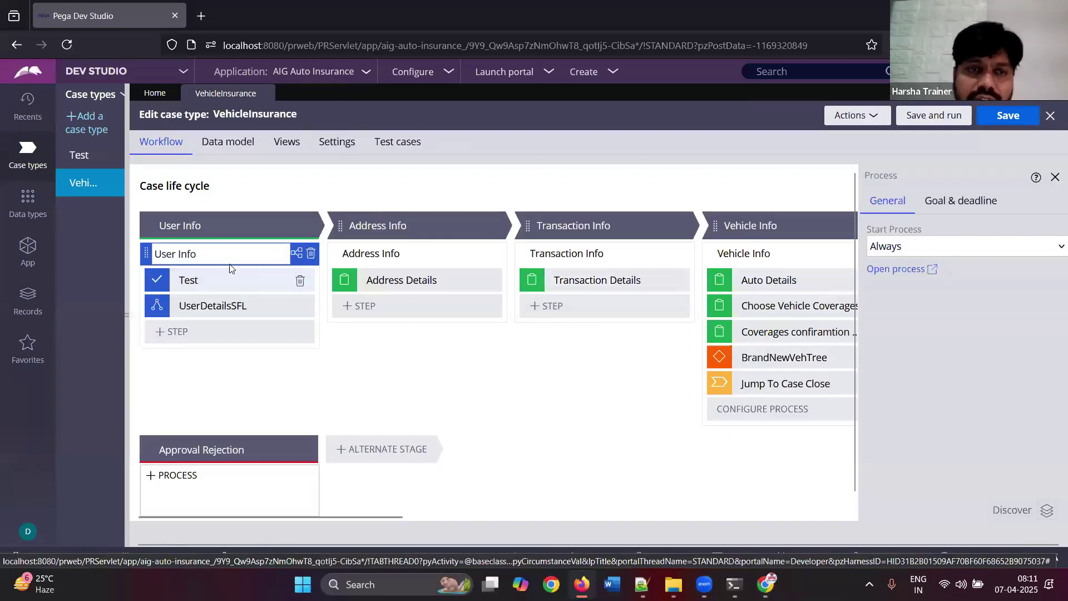
# - Select the Test step, then open the signed-in operator's record from the avatar menu
pyautogui.click(227, 279)
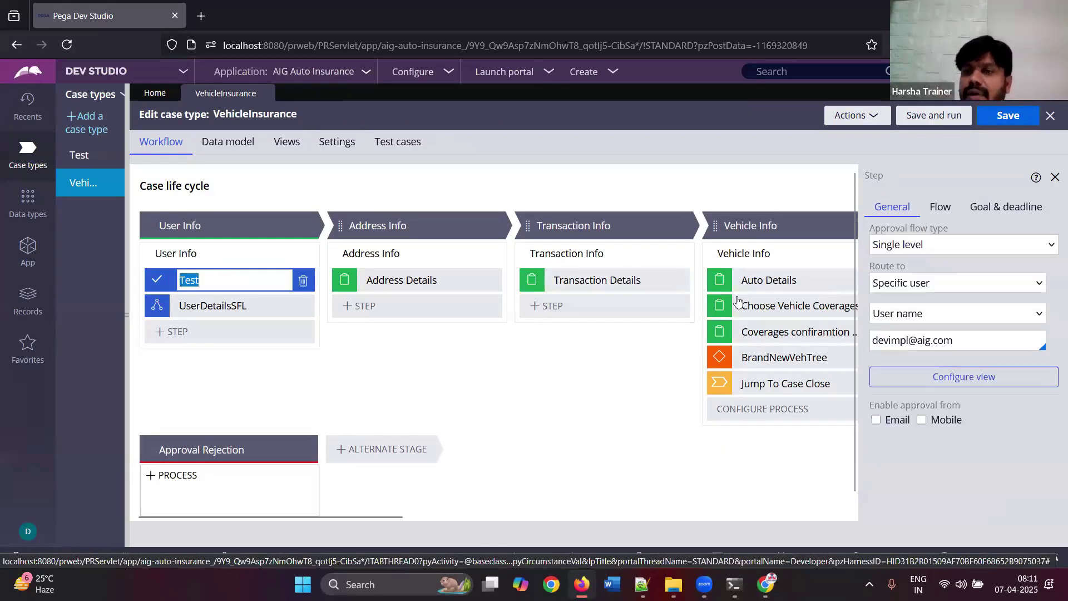
pyautogui.moveTo(949, 232); pyautogui.dragTo(941, 236)
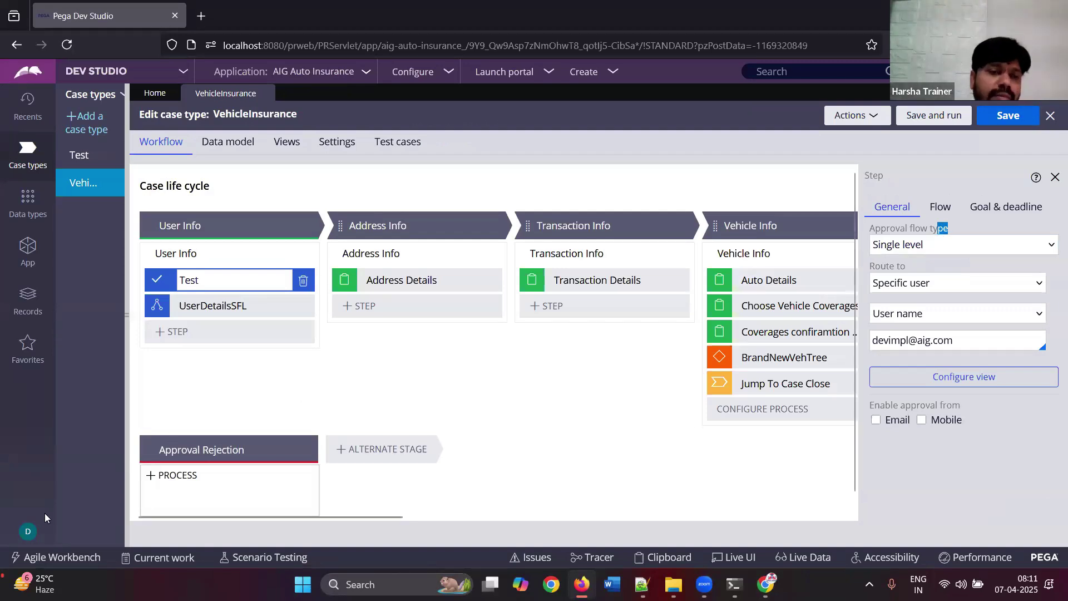
pyautogui.click(28, 531)
pyautogui.click(50, 459)
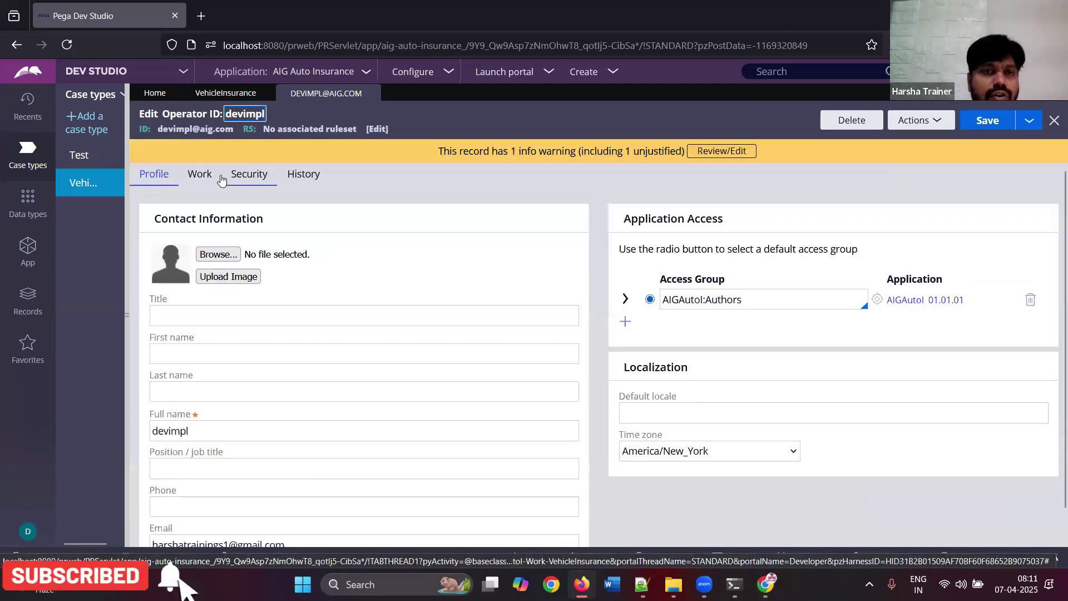
# - Check the operator's Work tab, finding Reports to empty, then return to VehicleInsurance
pyautogui.click(206, 177)
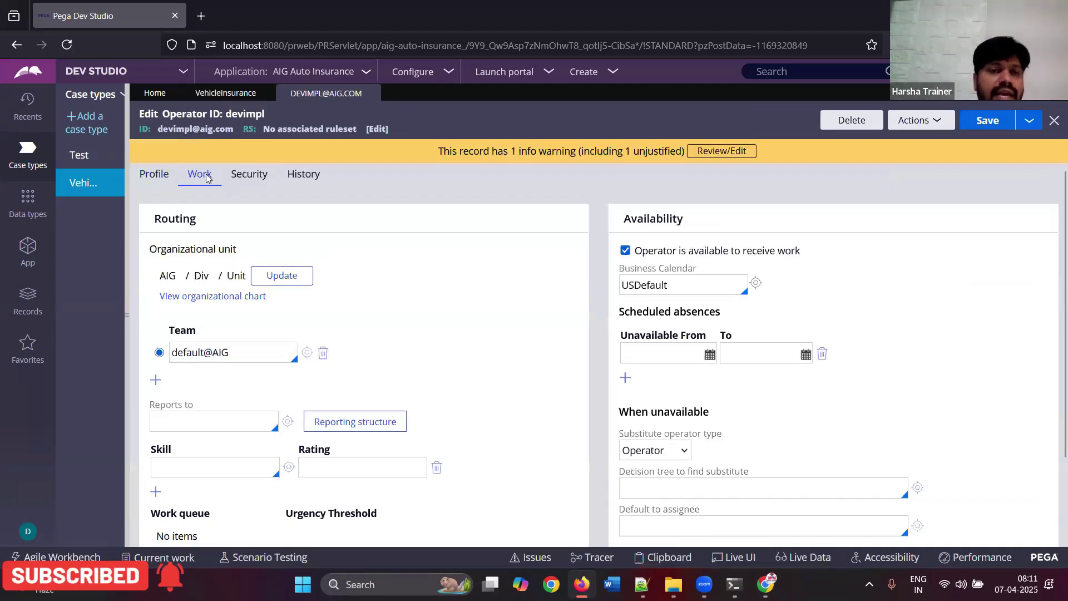
pyautogui.tripleClick(204, 408)
pyautogui.click(203, 420)
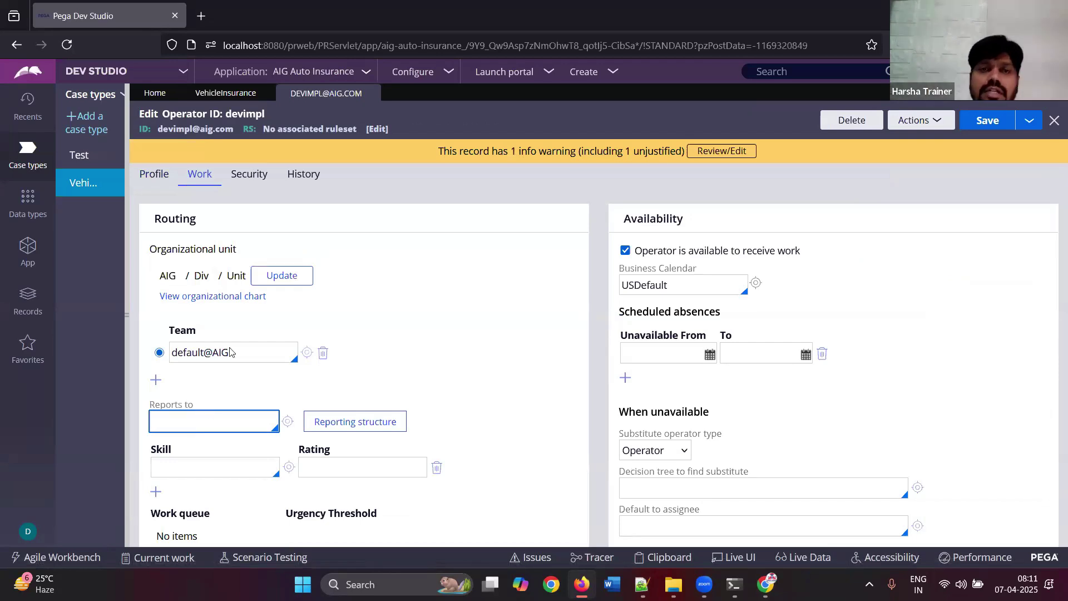
pyautogui.click(228, 99)
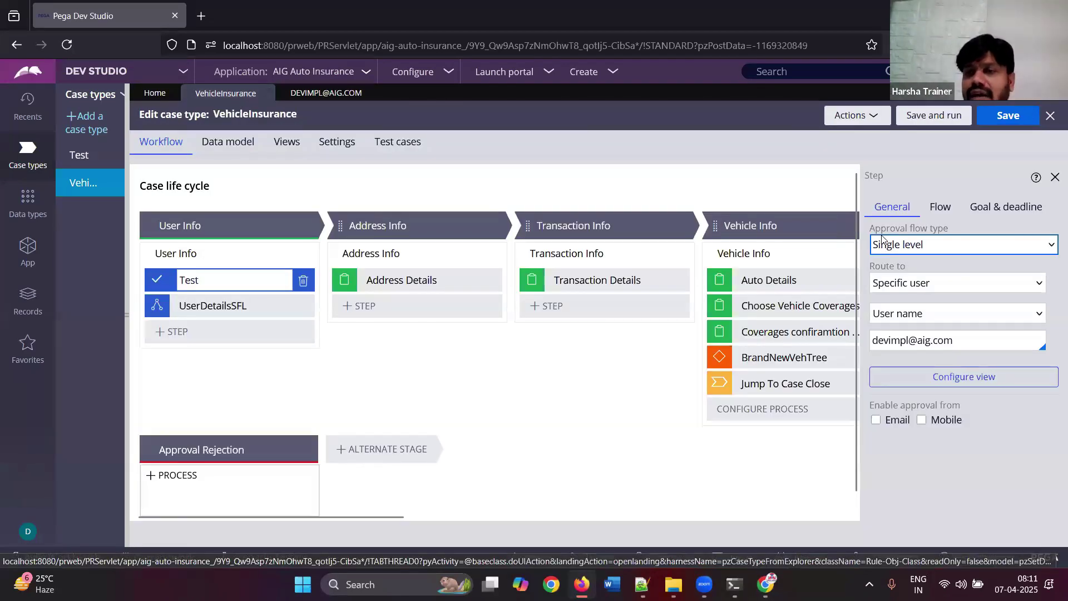
# - Route the Test approval to the specific user's reporting manager
pyautogui.click(909, 285)
pyautogui.click(909, 284)
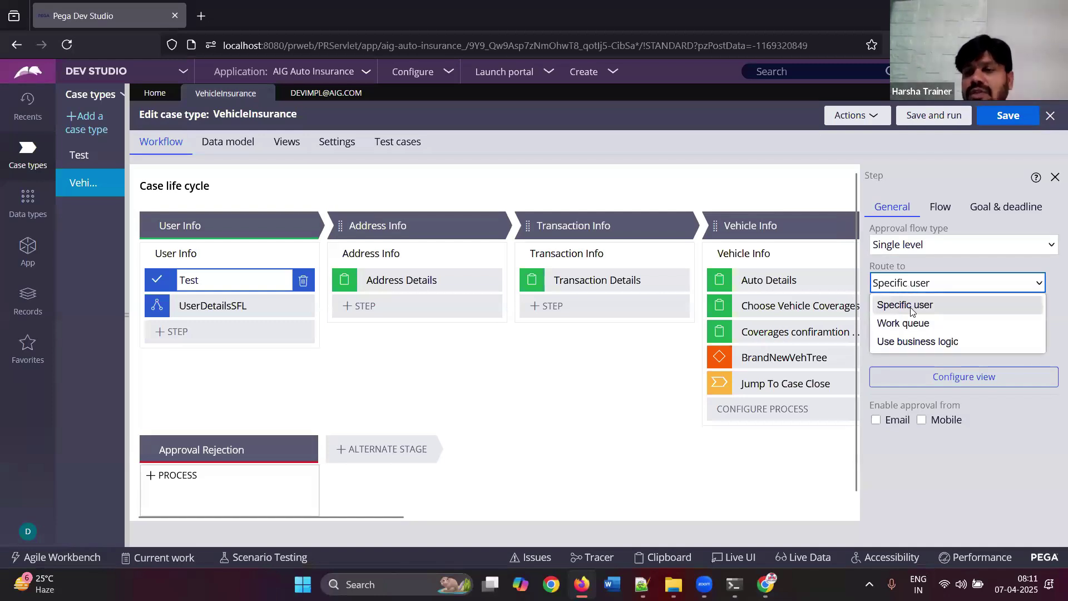
pyautogui.click(913, 313)
pyautogui.click(935, 317)
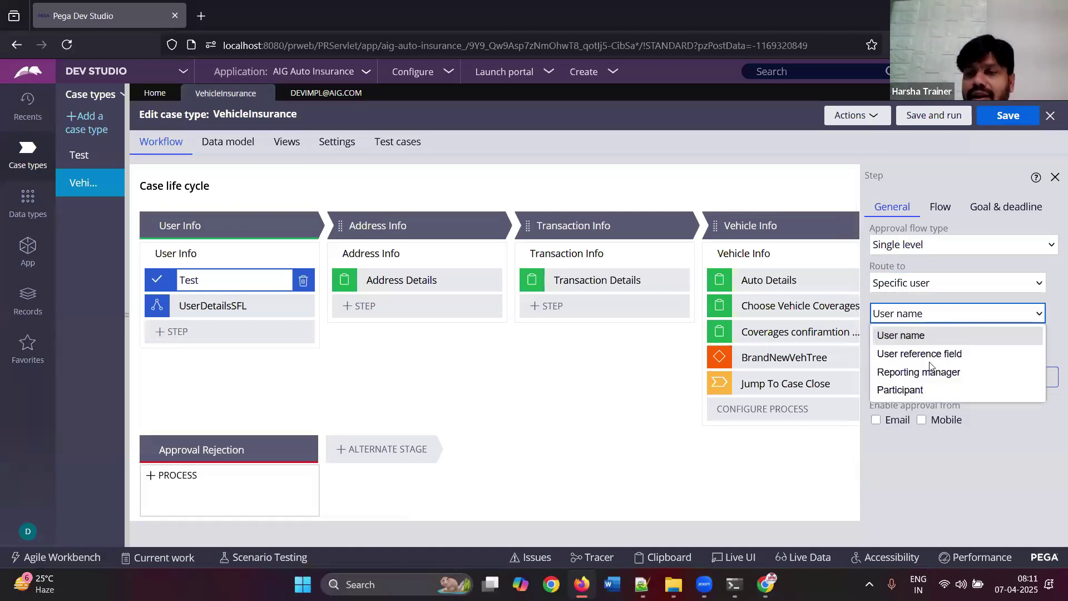
pyautogui.click(934, 370)
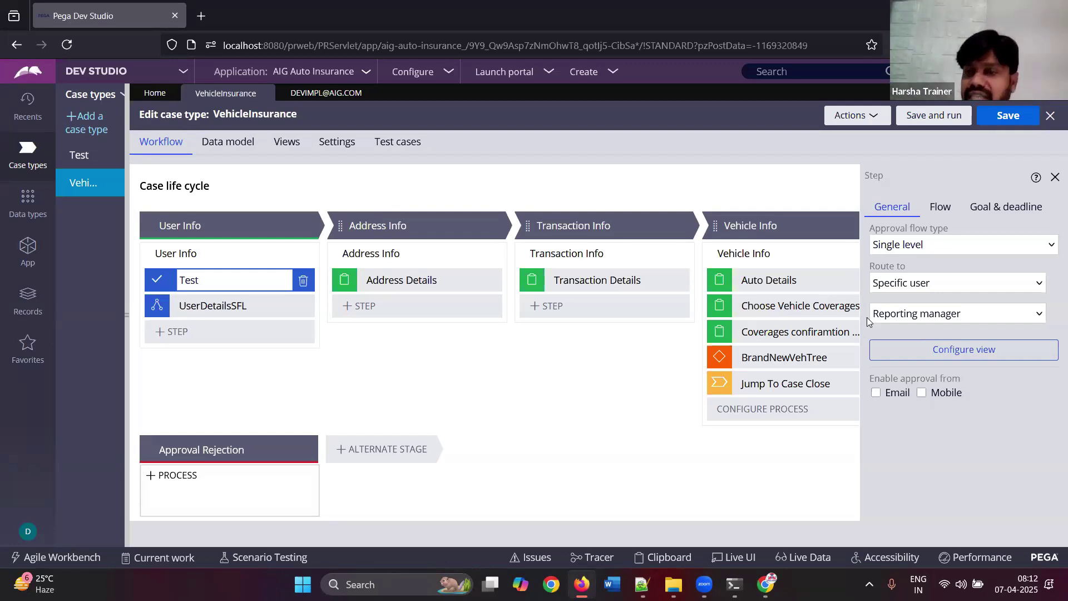
# - Switch back to routing by User name, replacing the approver with placeholder text 'dfgdfgh'
pyautogui.click(941, 319)
pyautogui.click(933, 336)
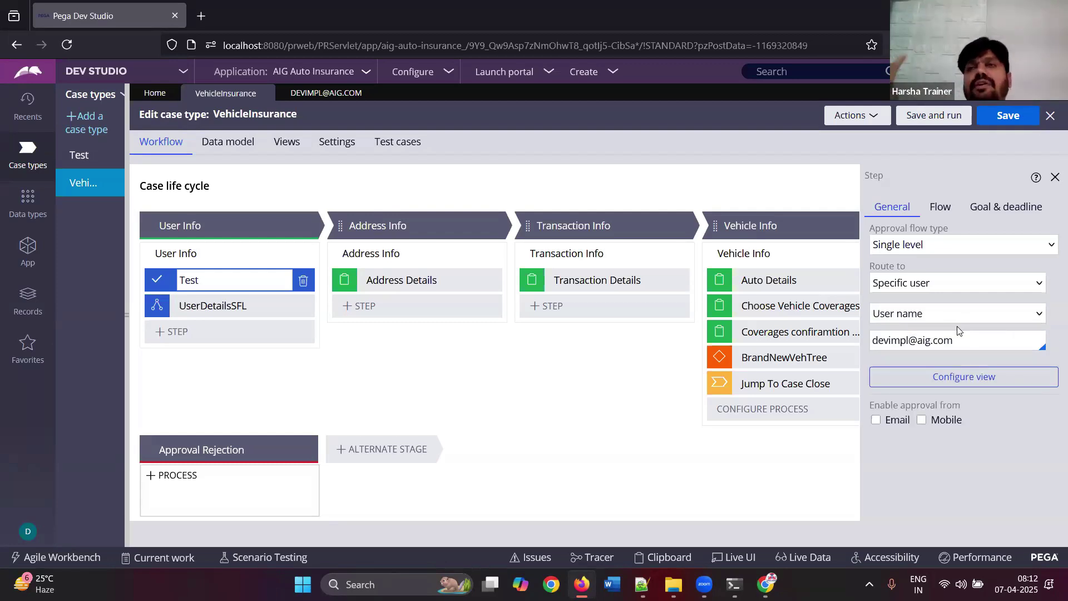
pyautogui.tripleClick(959, 343)
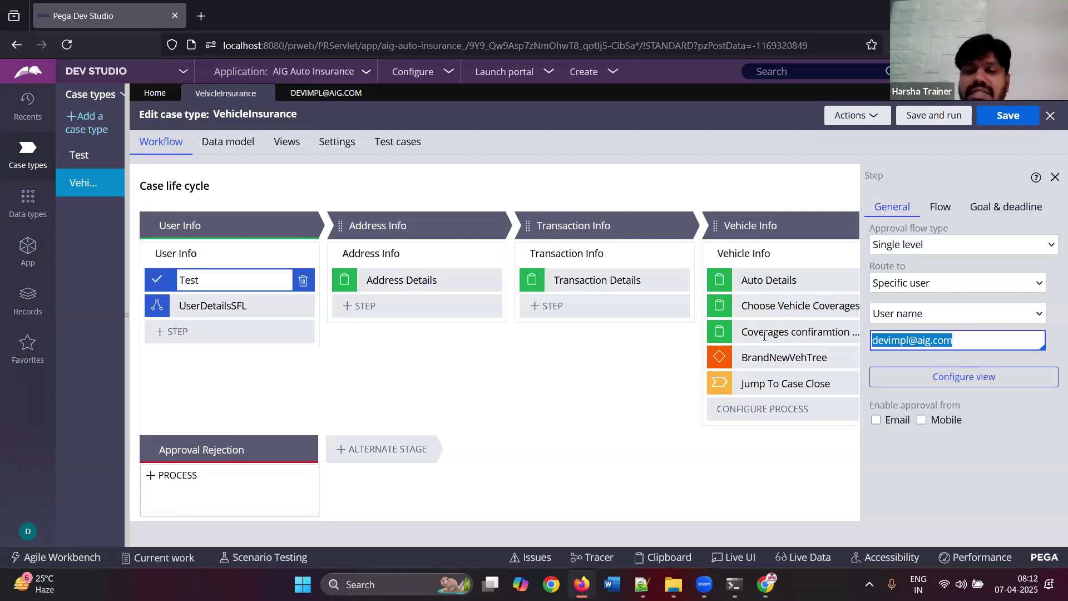
pyautogui.write('dfgdfgh')
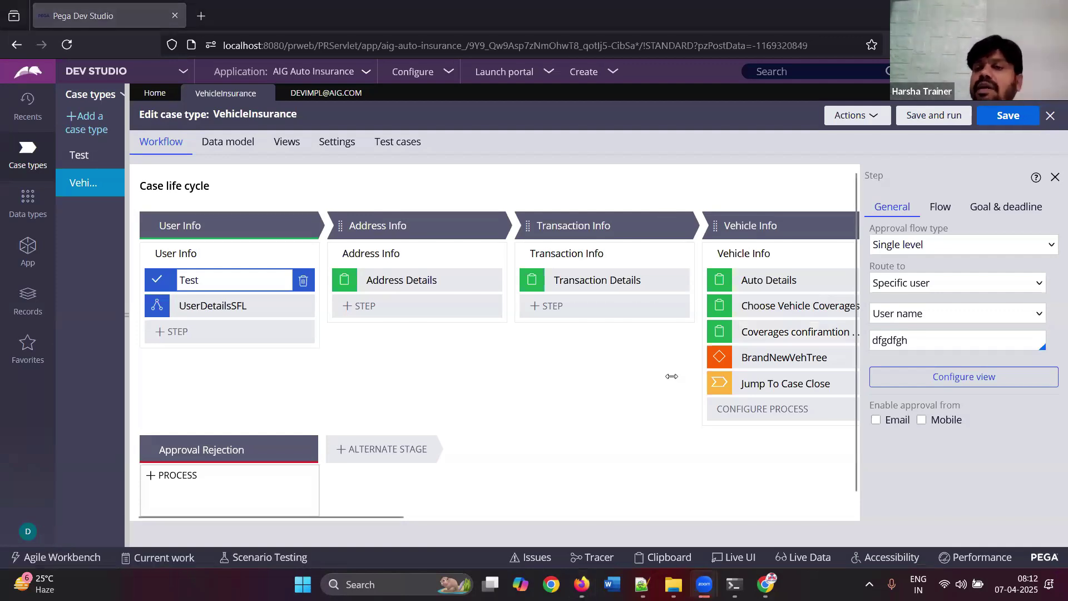
# - Change the Test step's approval flow type to Cascading
pyautogui.click(928, 250)
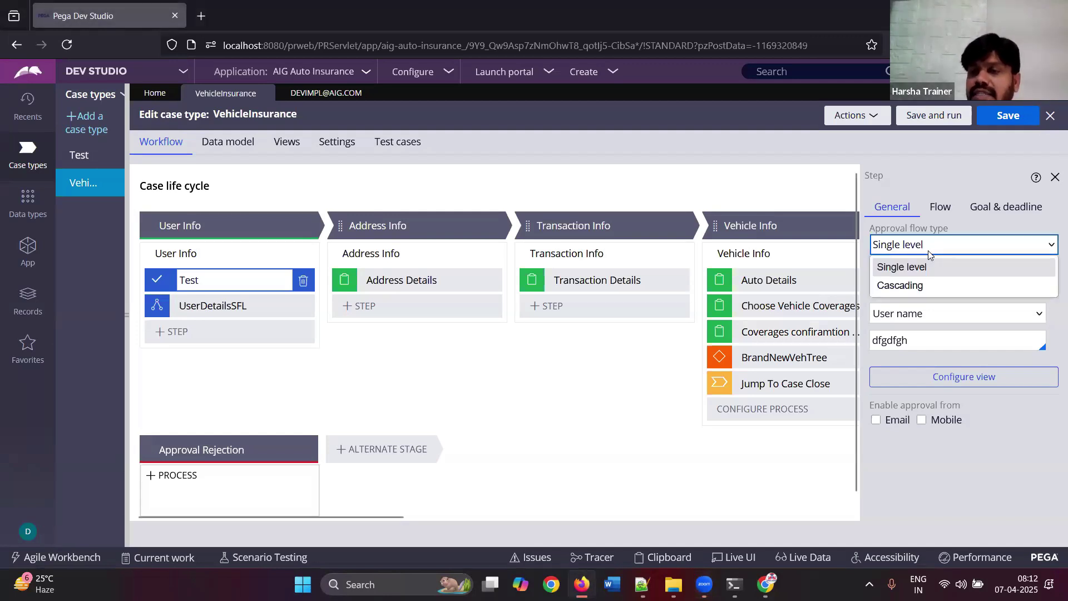
pyautogui.click(903, 286)
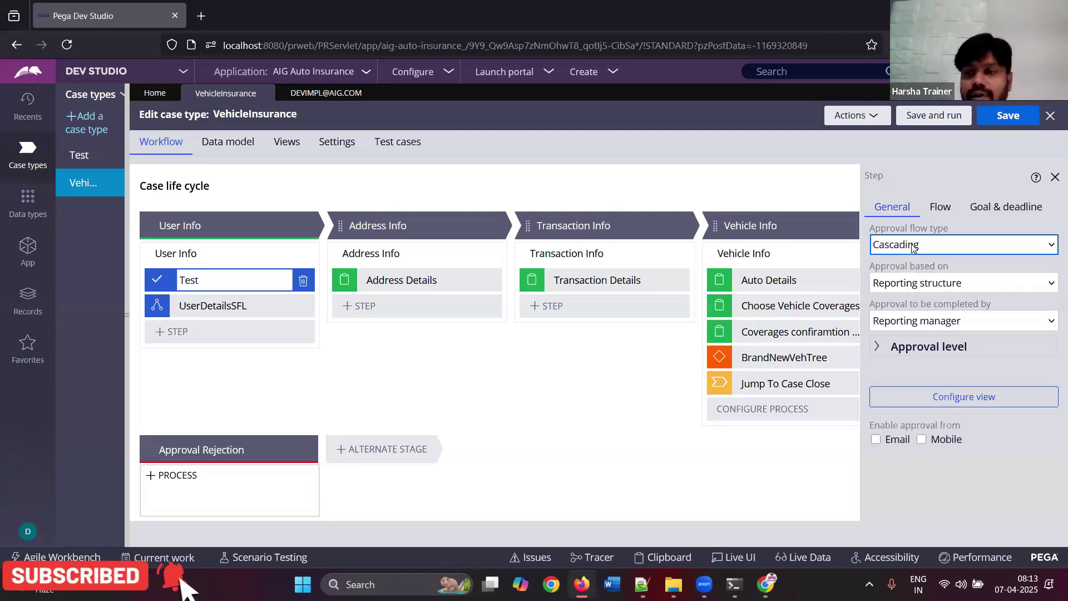
pyautogui.click(946, 290)
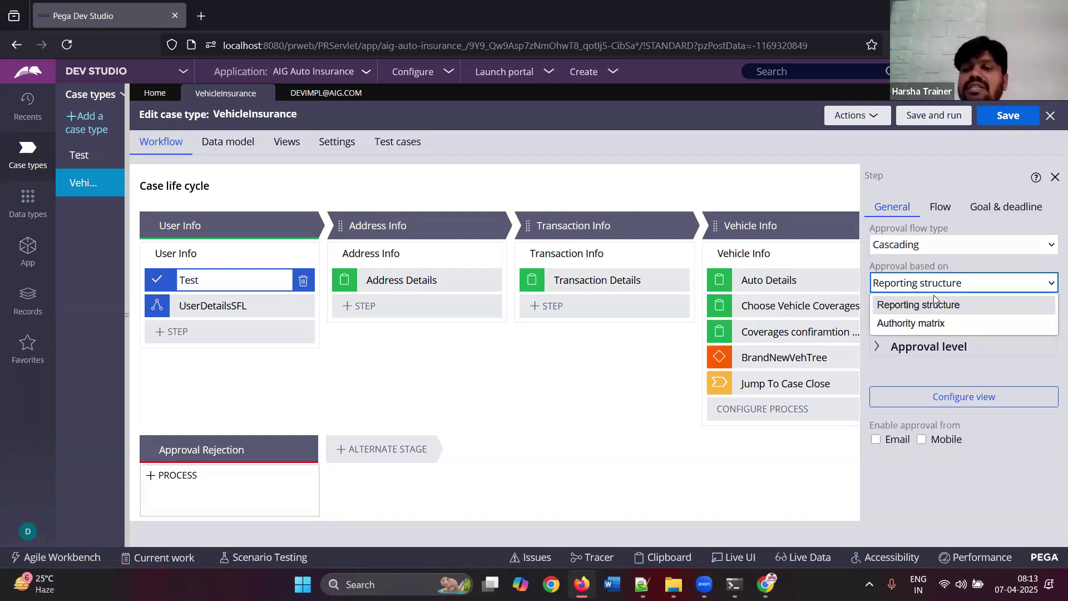
pyautogui.click(985, 305)
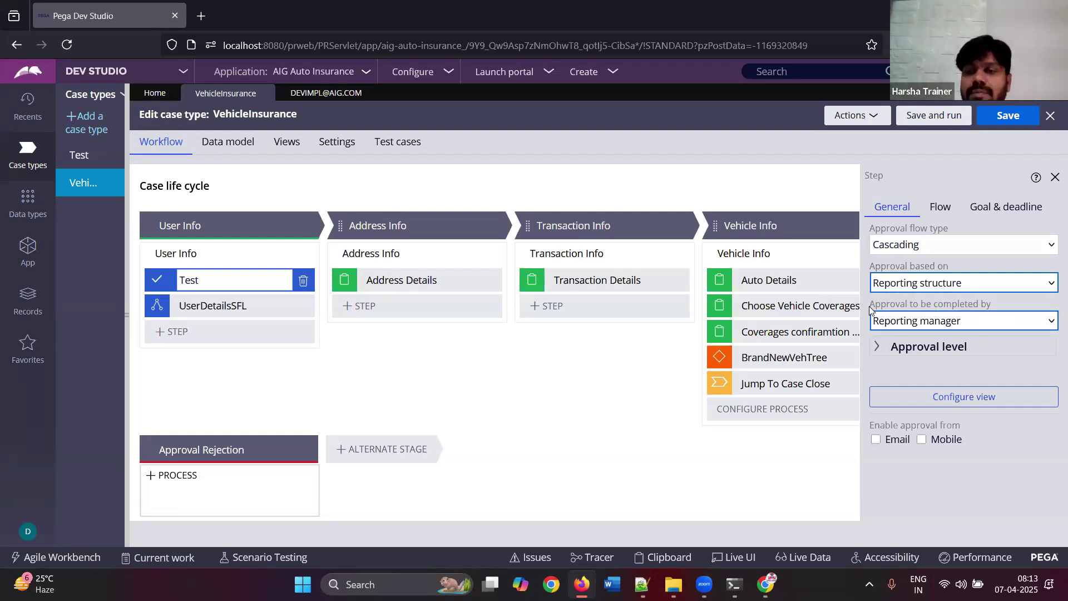
pyautogui.moveTo(868, 307); pyautogui.dragTo(1006, 307)
pyautogui.tripleClick(1008, 310)
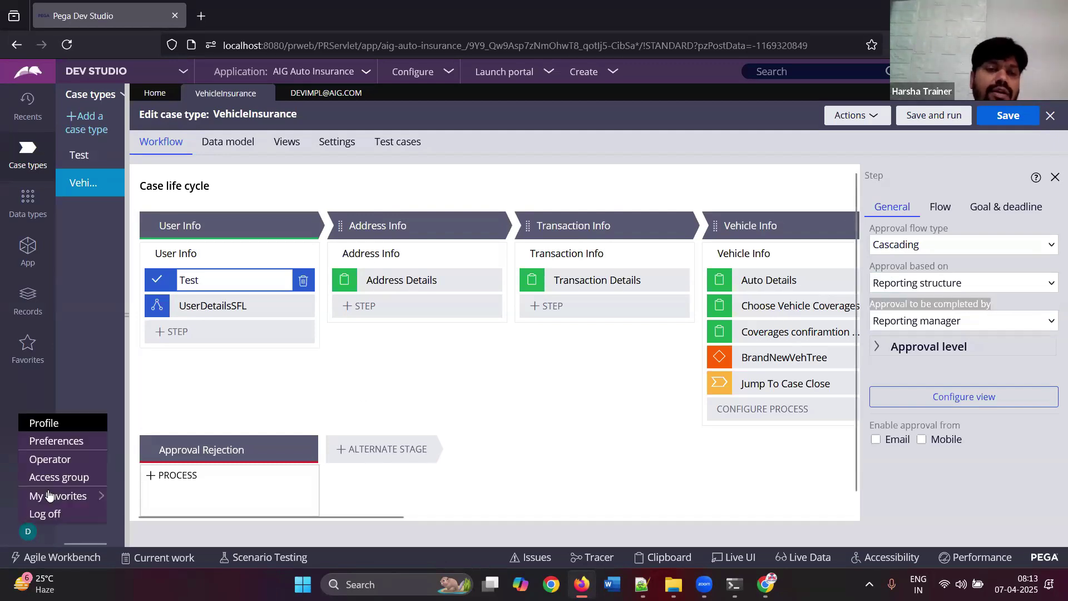
pyautogui.click(28, 531)
# - Set the signed-in operator's Reports to field to the first manager
pyautogui.click(47, 458)
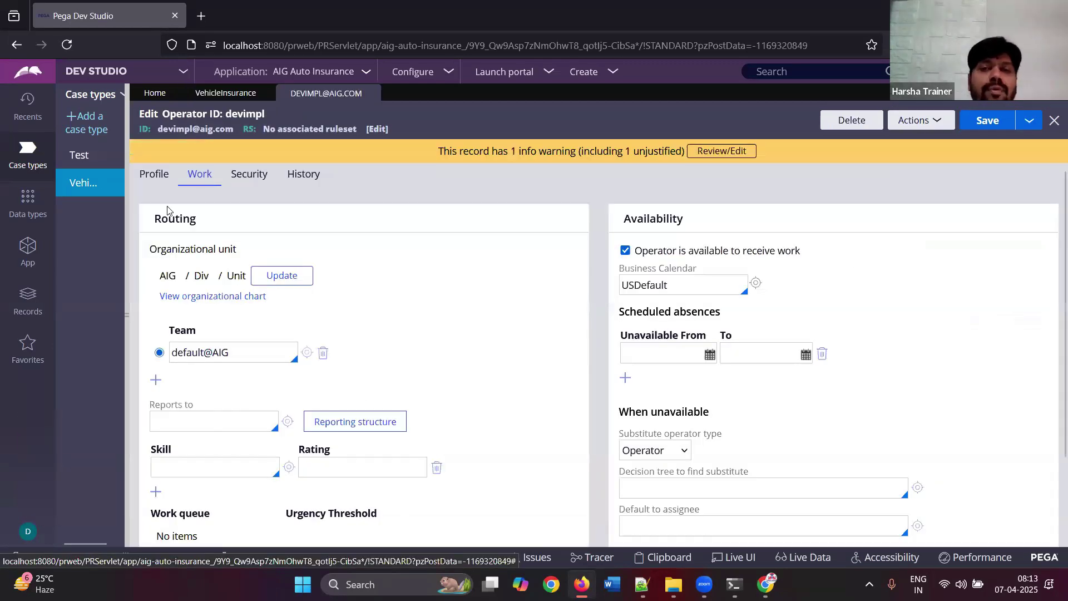
pyautogui.click(196, 423)
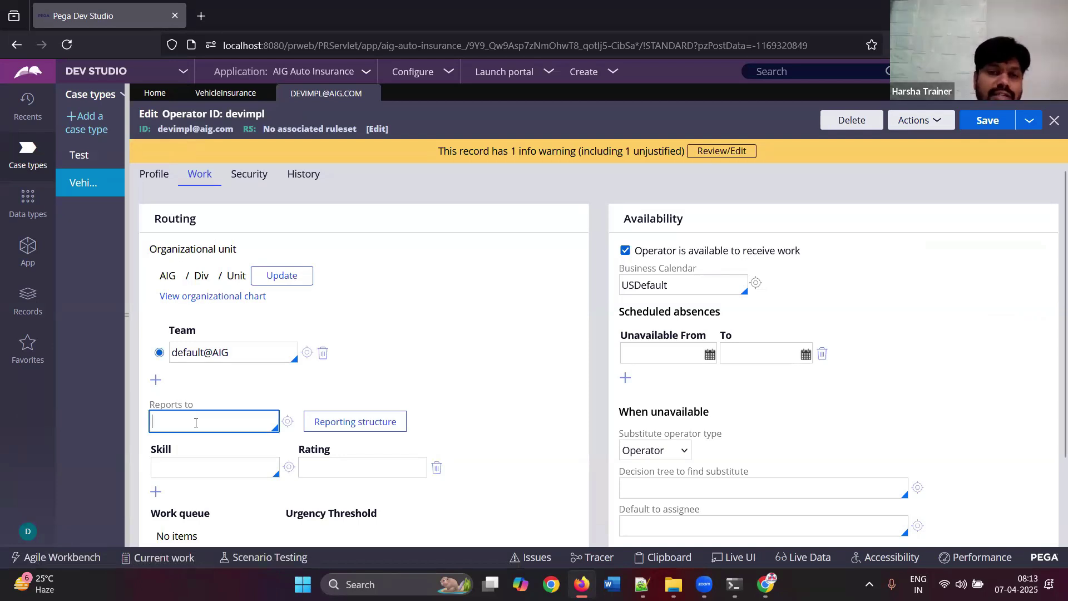
pyautogui.write('ma')
pyautogui.click(206, 372)
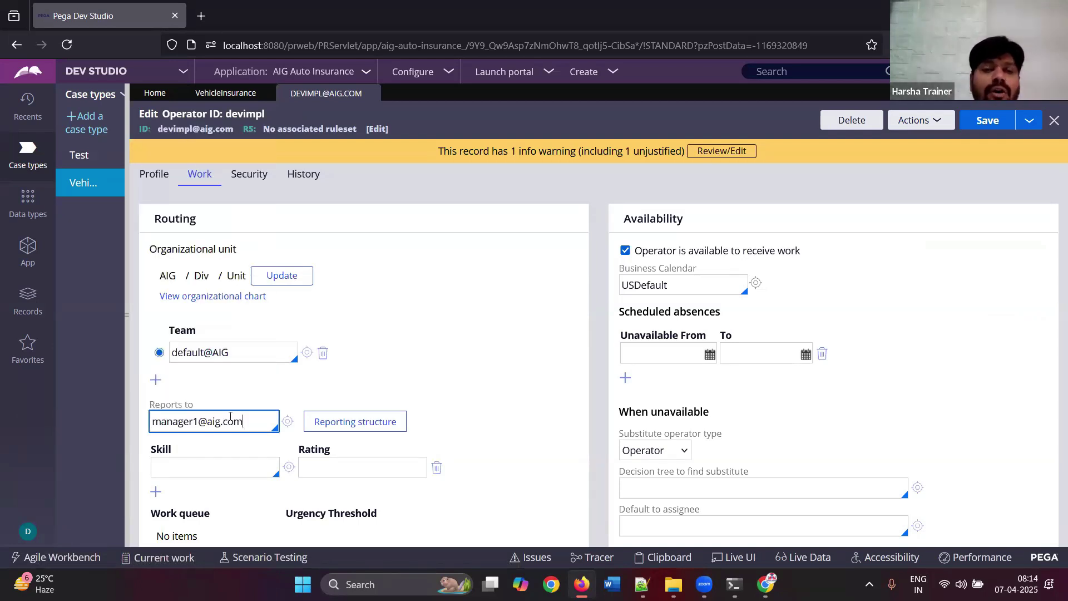
# - In the first manager's operator record, set Reports to the second manager
pyautogui.click(287, 422)
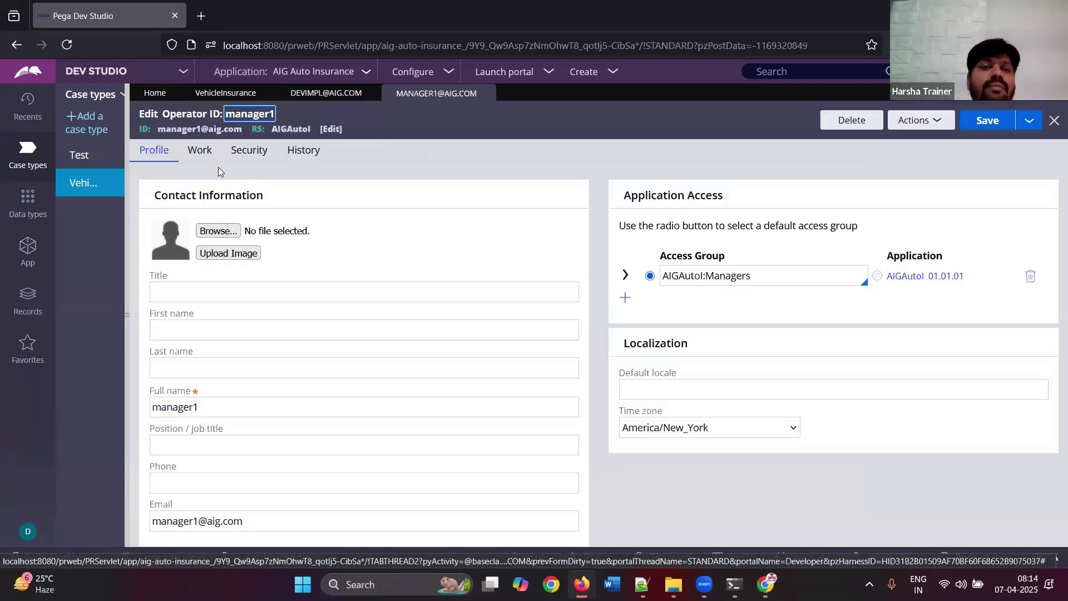
pyautogui.click(201, 160)
pyautogui.click(203, 398)
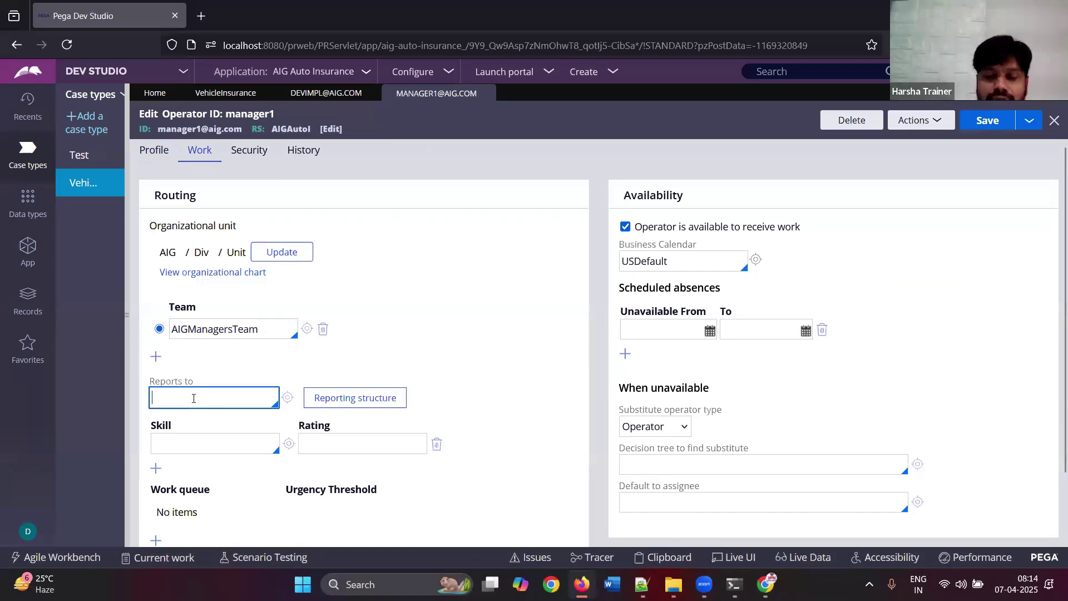
pyautogui.write('ma')
pyautogui.press('Down')
pyautogui.press('Return')
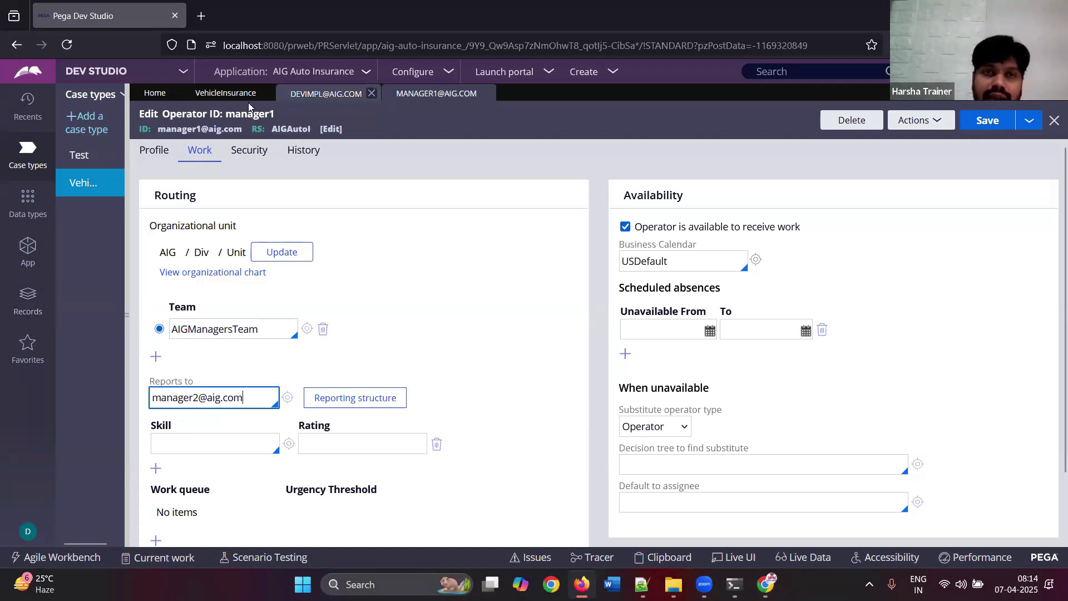
pyautogui.click(232, 99)
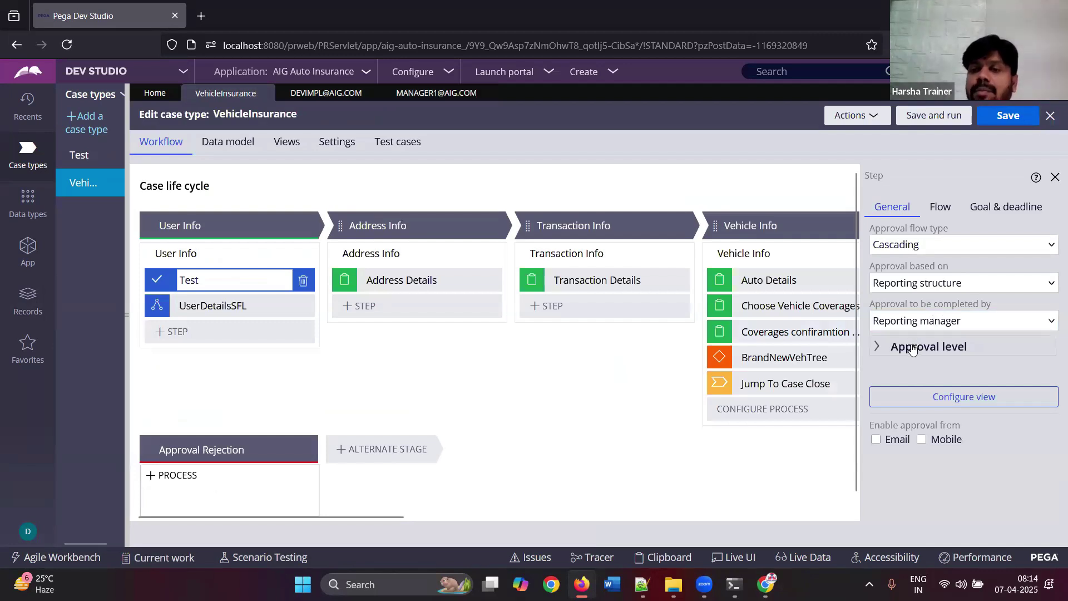
# - Expand Approval level and switch it from All to Custom
pyautogui.click(913, 348)
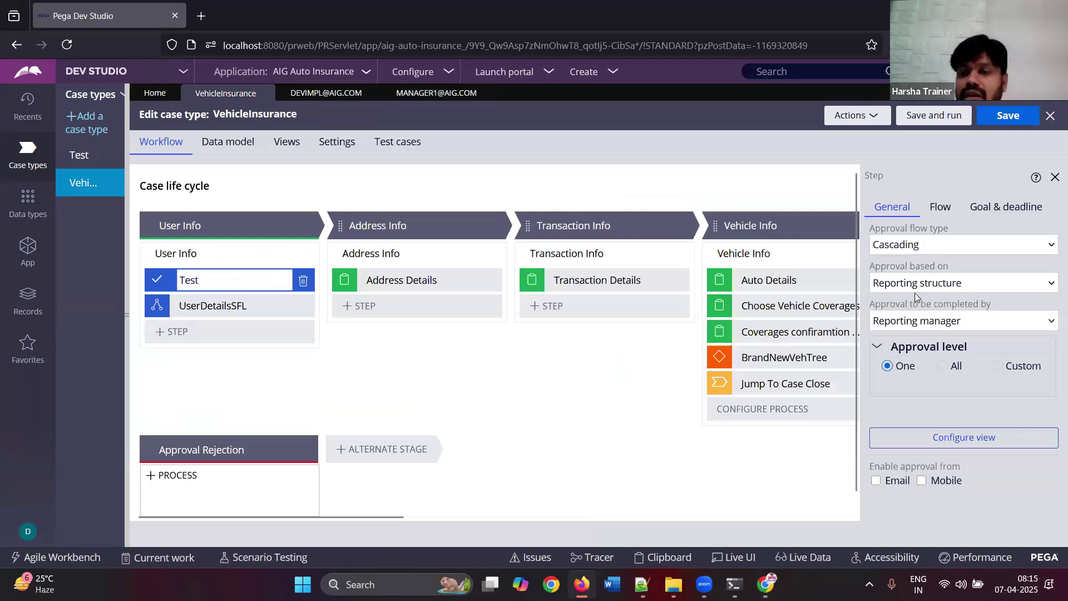
pyautogui.click(943, 367)
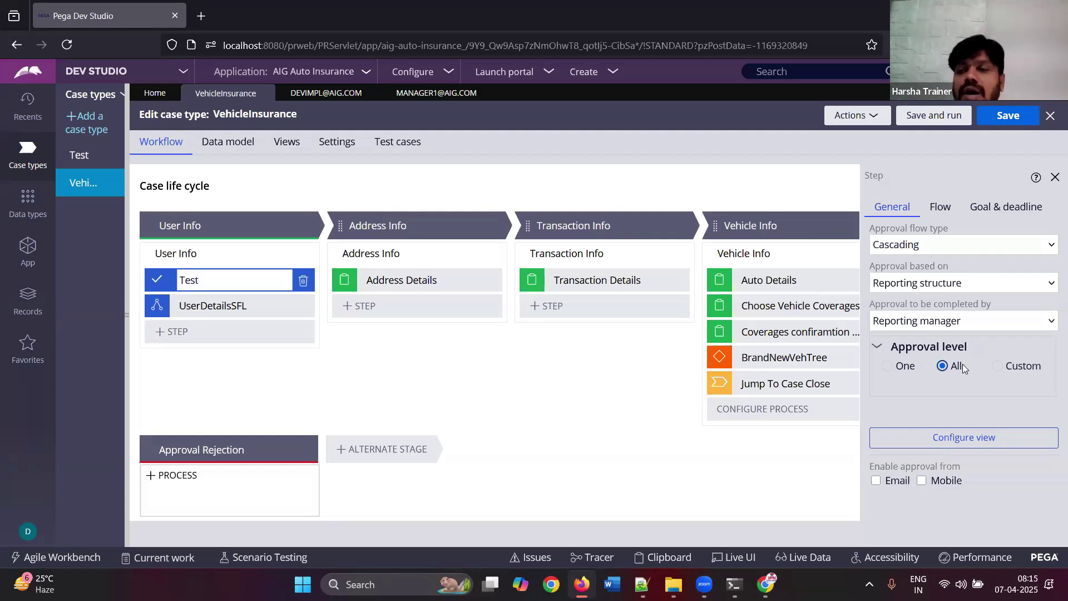
pyautogui.click(998, 367)
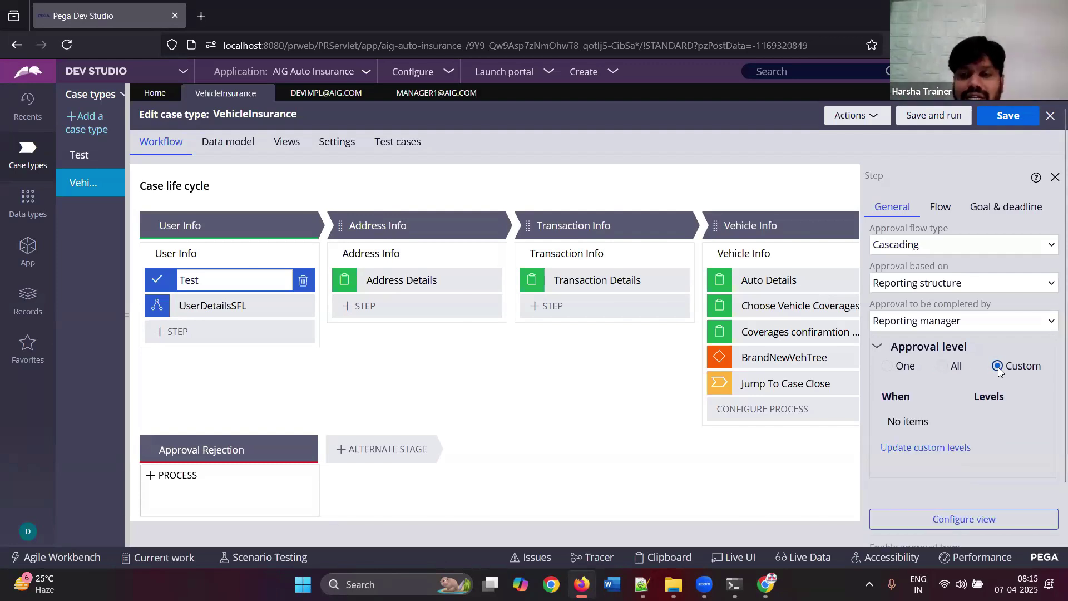
# - Add a custom approval row requiring 2 levels when HasPreviousClaims is true, and submit
pyautogui.click(933, 450)
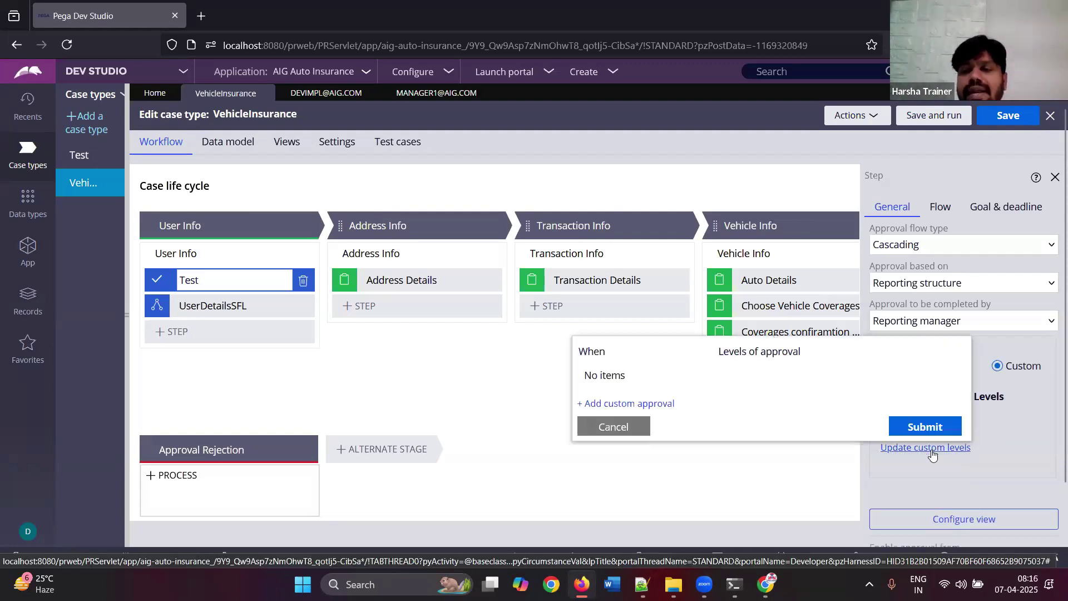
pyautogui.click(665, 403)
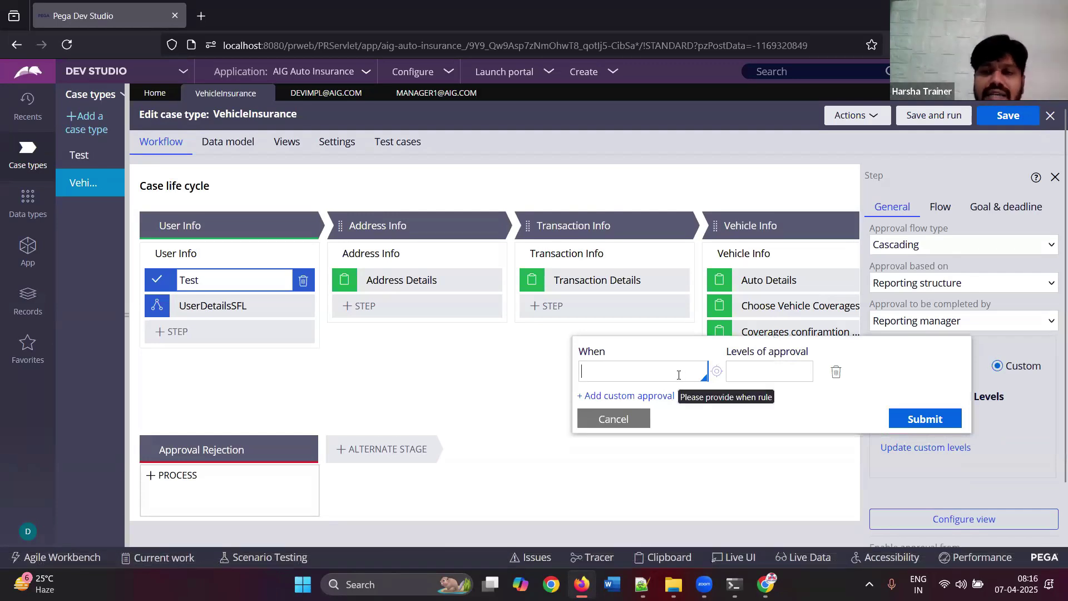
pyautogui.click(704, 375)
pyautogui.click(645, 412)
pyautogui.click(771, 371)
pyautogui.write('2')
pyautogui.click(916, 420)
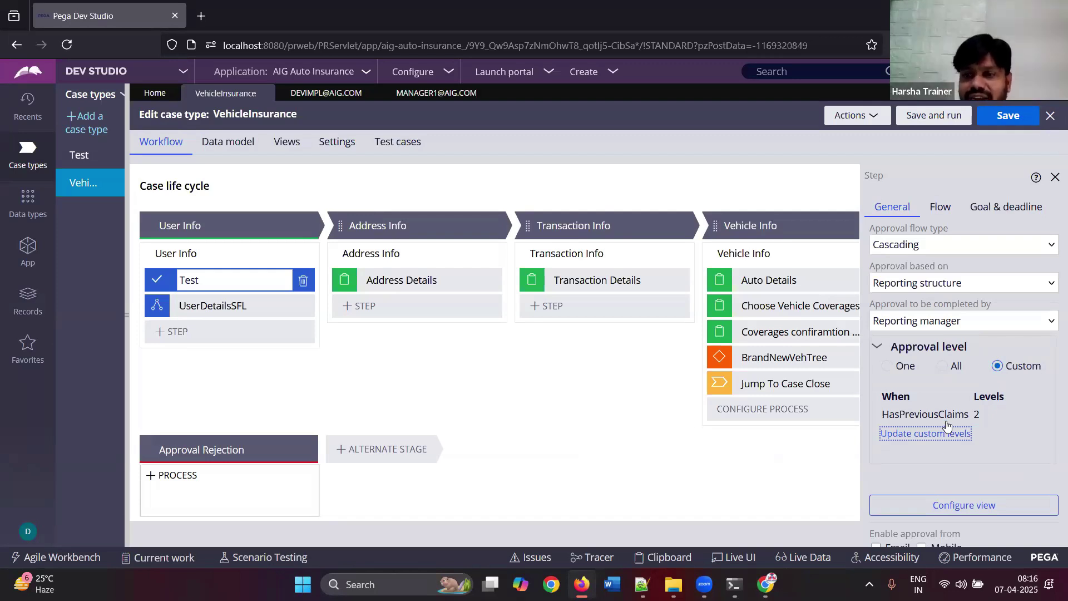
# - Review the HasPreviousClaims condition name and collapse the Approval level section
pyautogui.moveTo(883, 424); pyautogui.dragTo(973, 421)
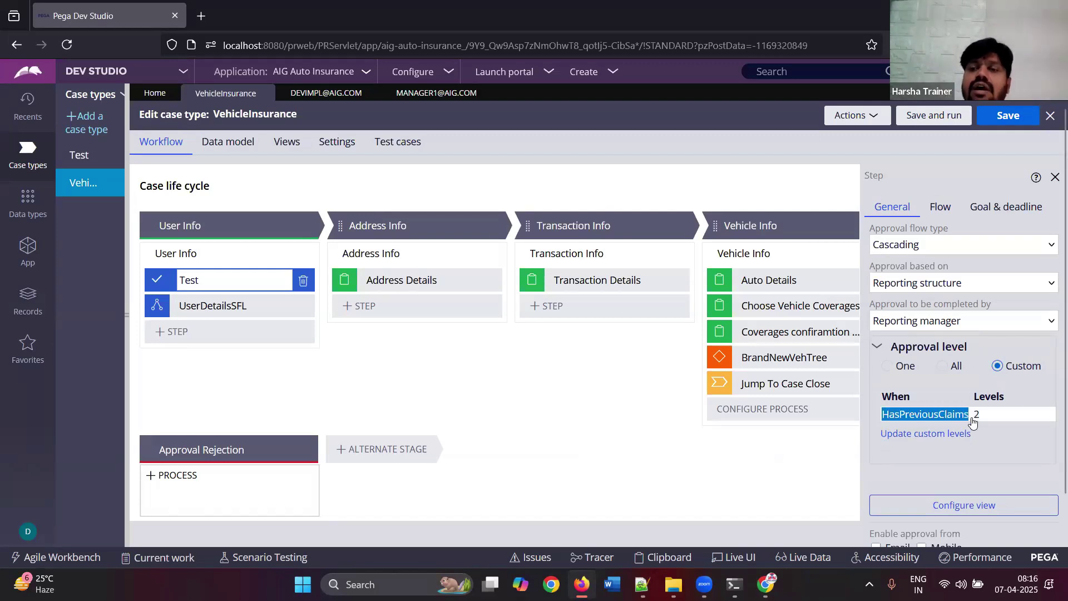
pyautogui.click(982, 421)
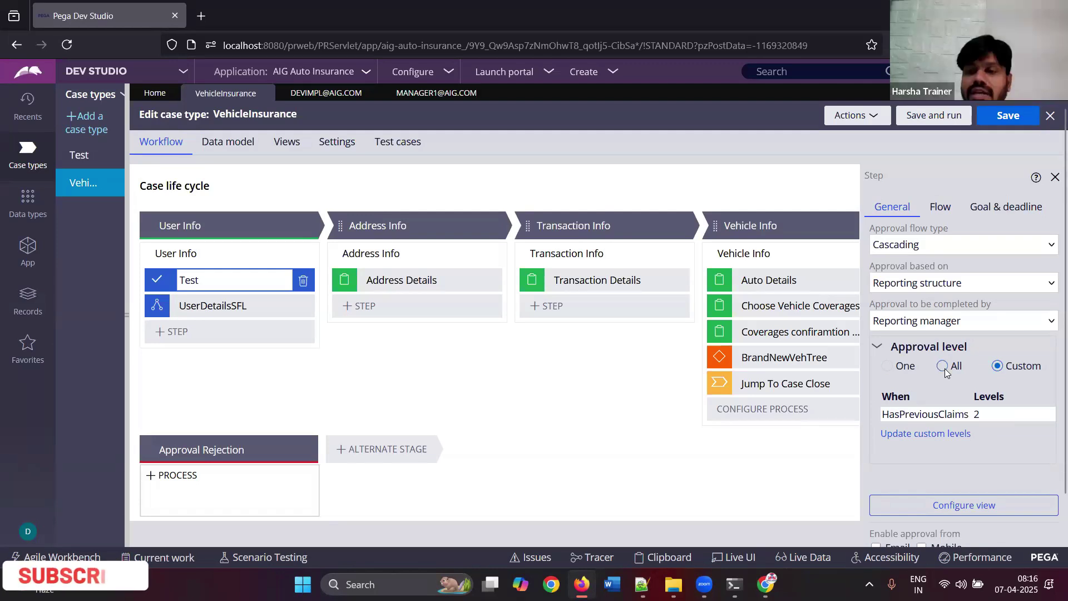
pyautogui.click(878, 347)
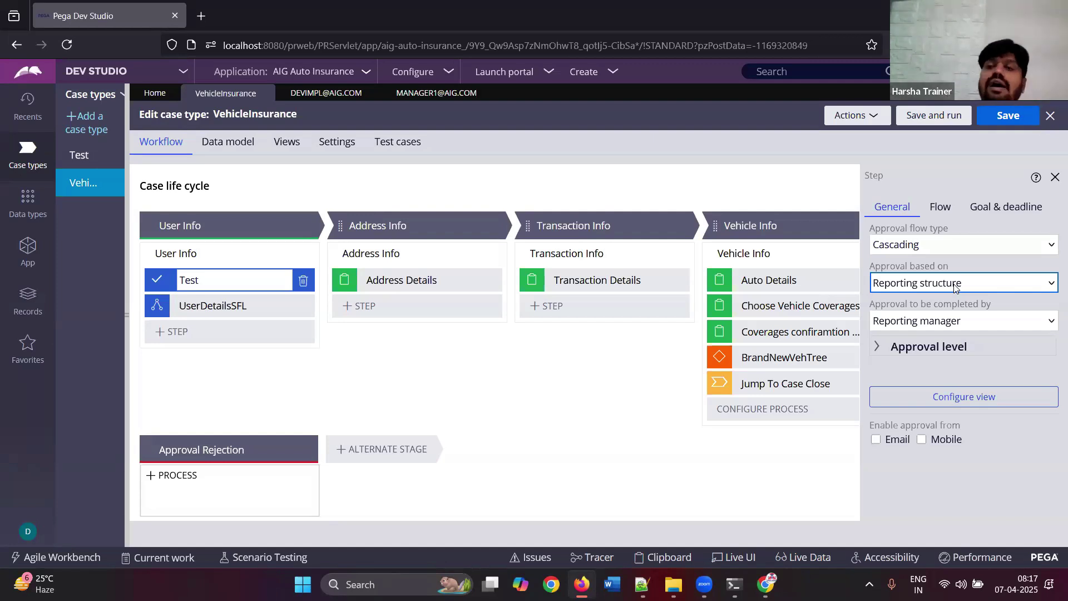
# - Base the cascading approval on Authority matrix with page list property PageListA
pyautogui.click(955, 287)
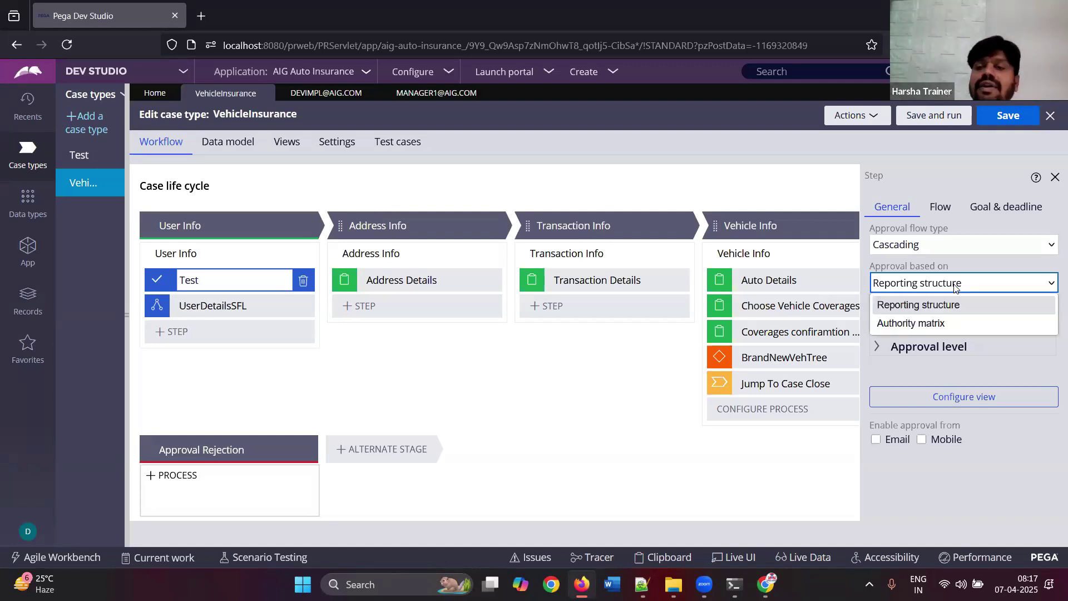
pyautogui.click(922, 325)
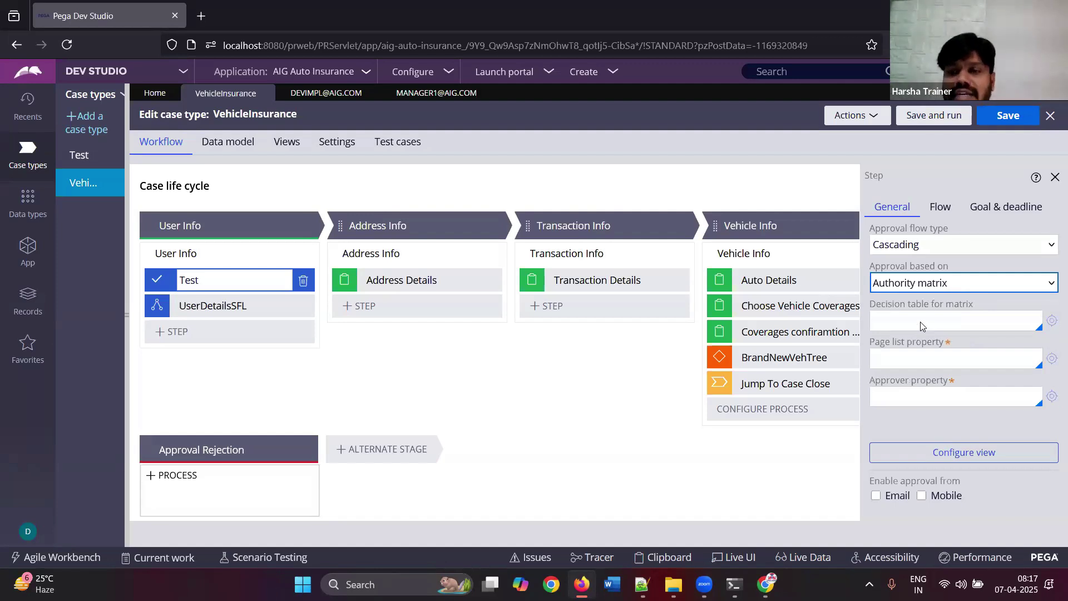
pyautogui.click(909, 360)
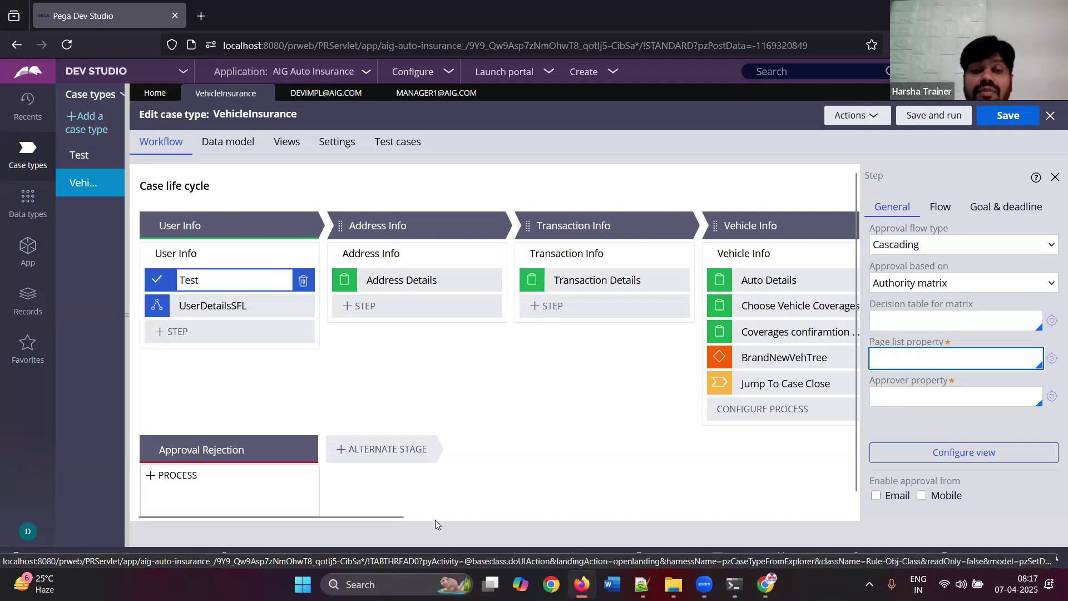
pyautogui.moveTo(394, 517); pyautogui.dragTo(683, 543)
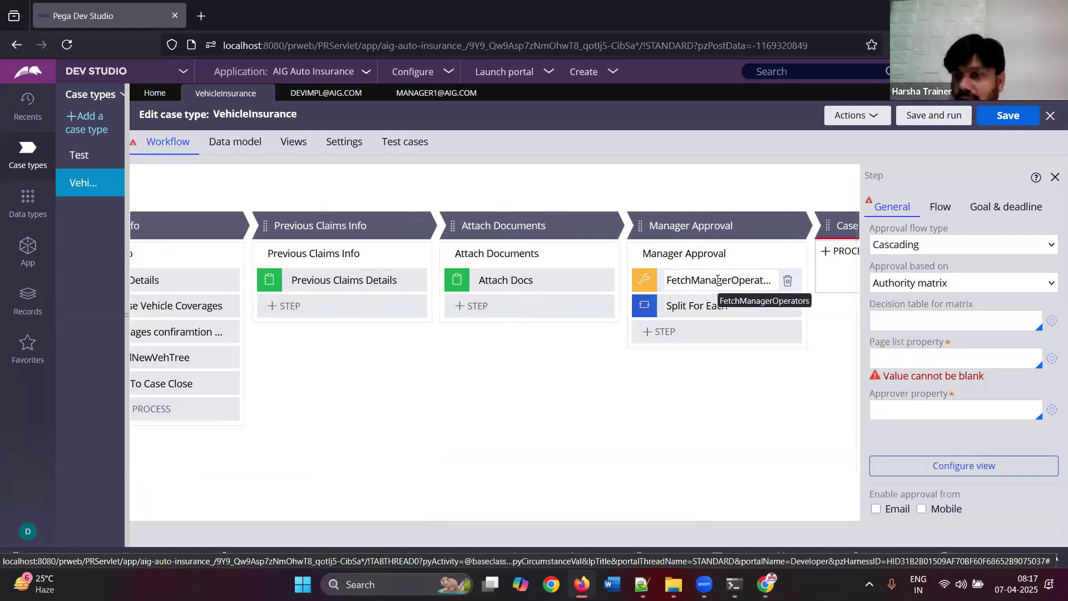
pyautogui.click(881, 360)
pyautogui.write('PageListA')
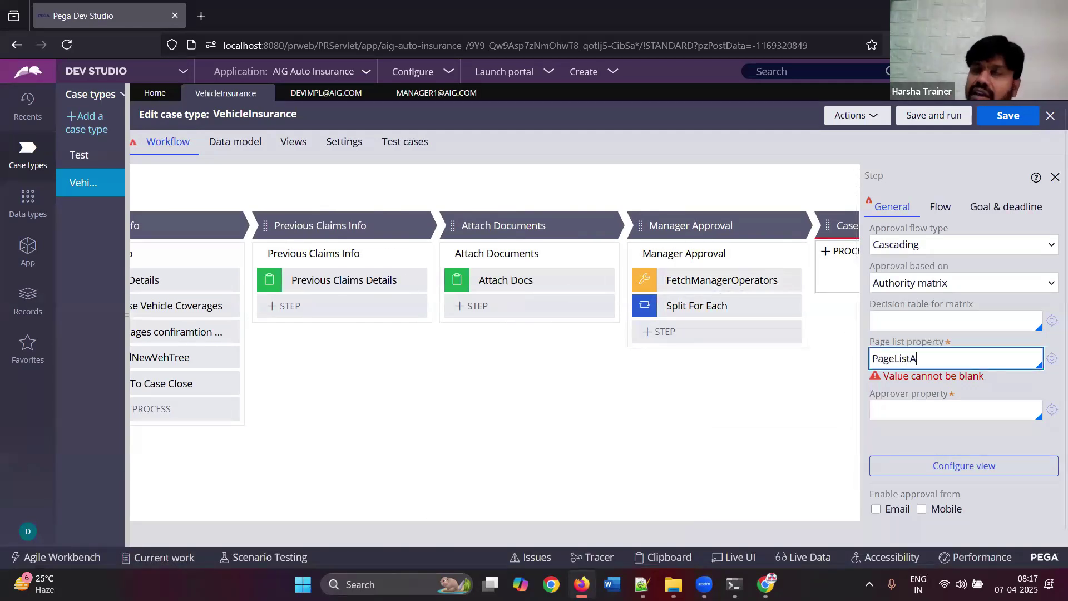
pyautogui.click(851, 425)
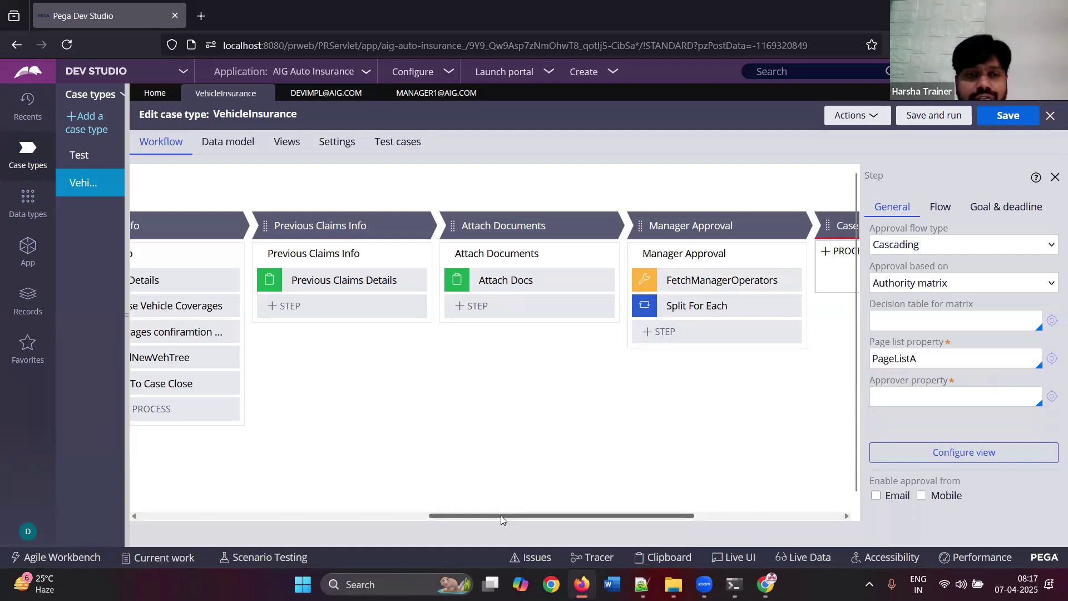
pyautogui.moveTo(501, 521); pyautogui.dragTo(210, 521)
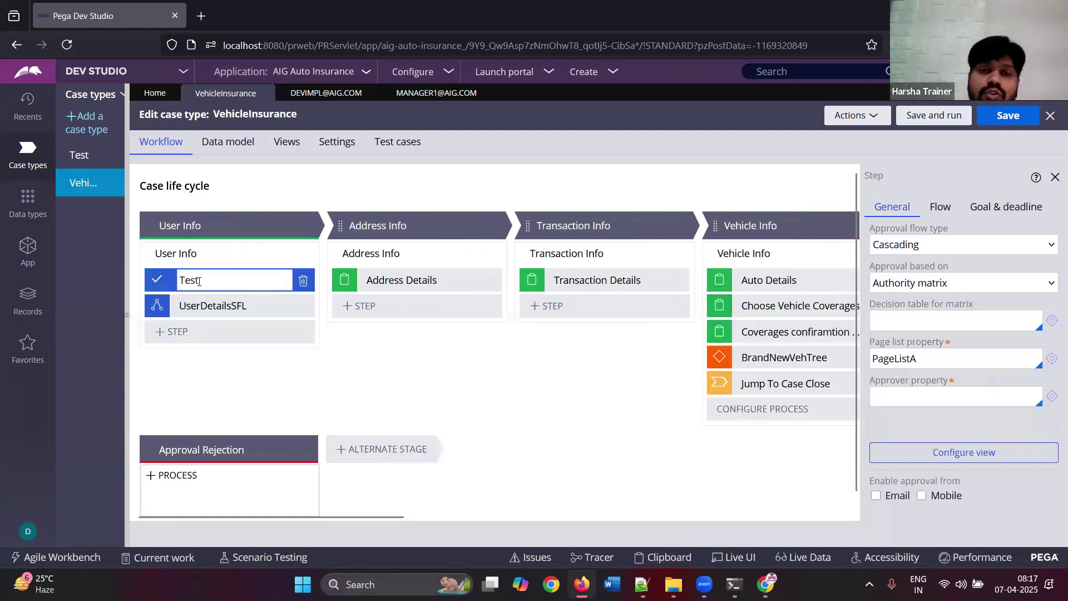
# - Enter pyUserIdentifier as the approver property
pyautogui.moveTo(938, 359); pyautogui.dragTo(856, 369)
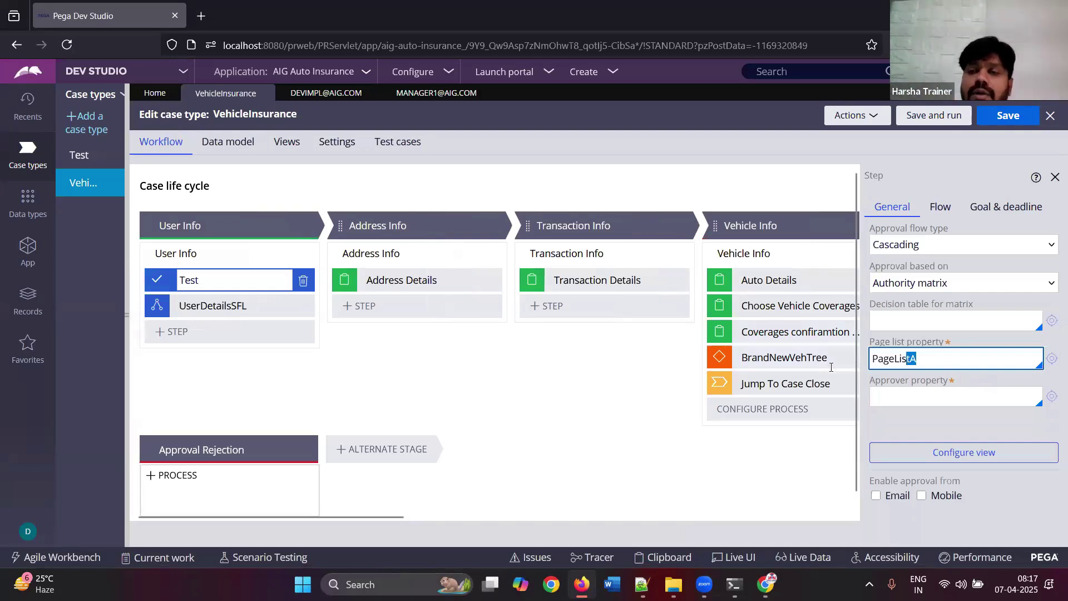
pyautogui.click(910, 402)
pyautogui.write('p')
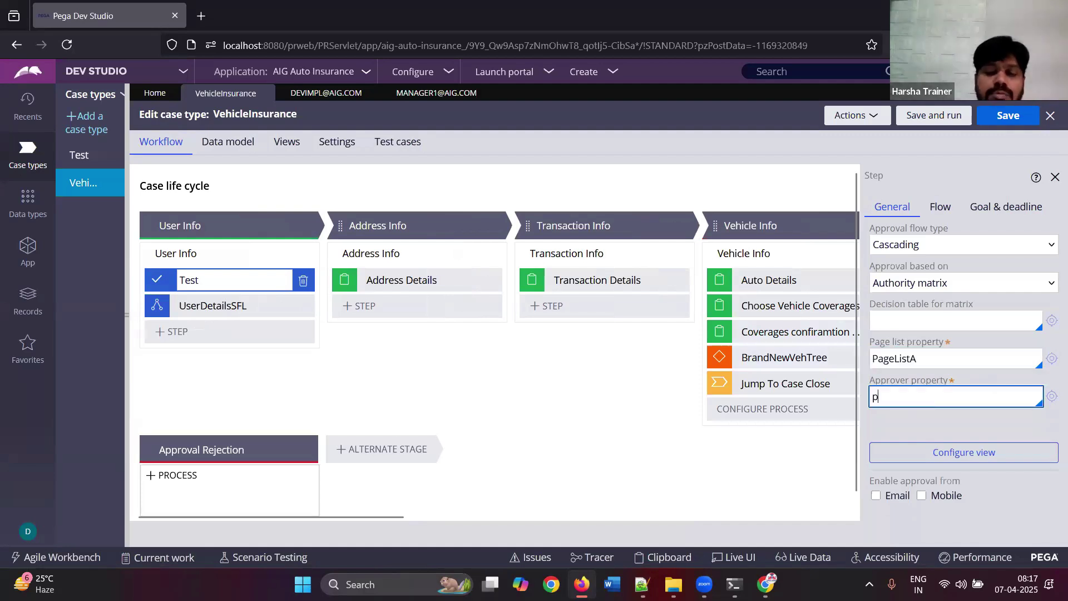
pyautogui.write('yUserIde')
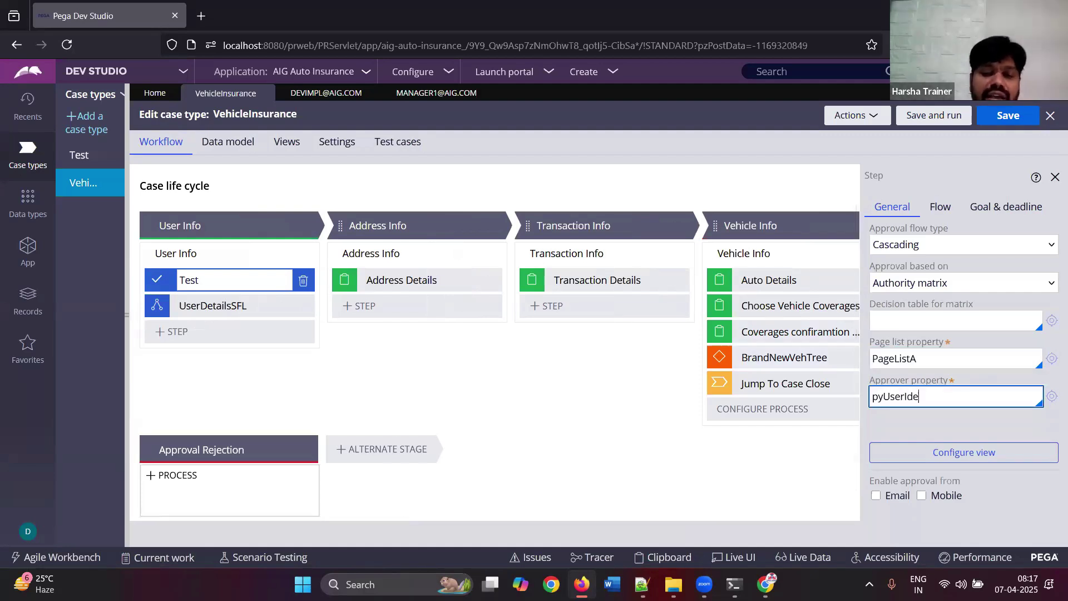
pyautogui.write('ntifier')
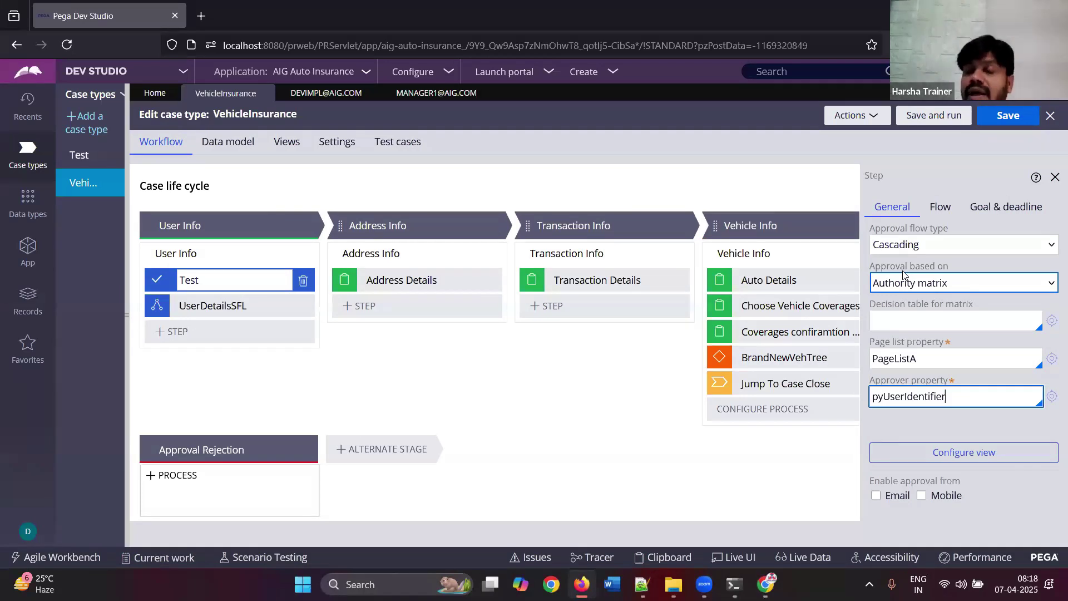
# - Review the PageListA page list and pyUserIdentifier approver property values
pyautogui.moveTo(957, 396); pyautogui.dragTo(832, 396)
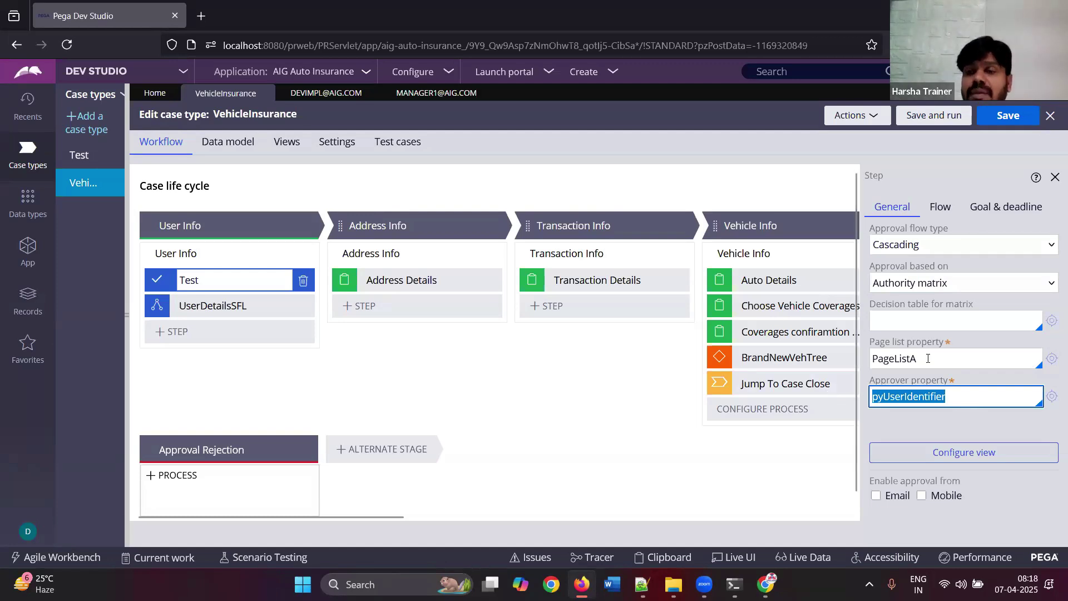
pyautogui.hotkey('shift', 'Tab')
pyautogui.press('Tab')
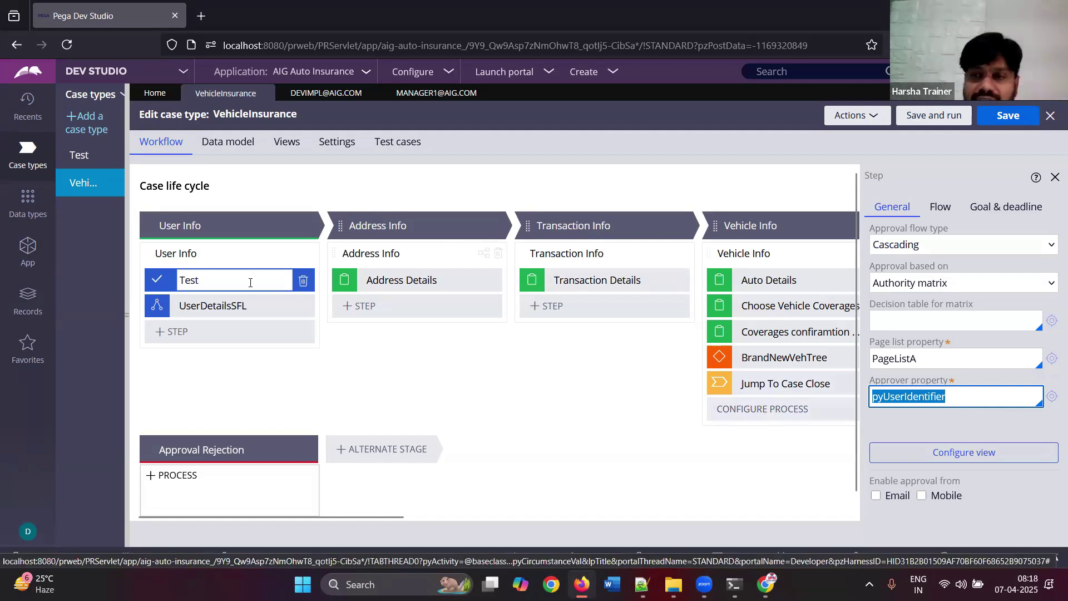
pyautogui.doubleClick(901, 359)
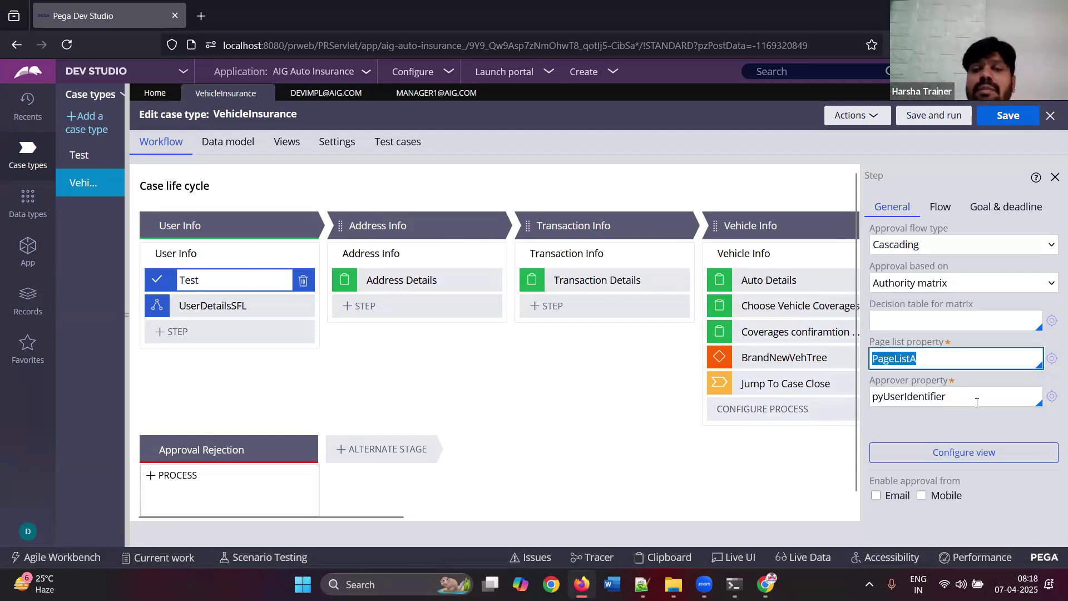
pyautogui.press('Tab')
pyautogui.hotkey('shift', 'Left')
pyautogui.hotkey('shift', 'Left')
pyautogui.hotkey('shift', 'Left')
pyautogui.hotkey('shift', 'Left')
pyautogui.hotkey('shift', 'Left')
pyautogui.hotkey('shift', 'Left')
pyautogui.hotkey('shift', 'Left')
pyautogui.hotkey('shift', 'Left')
pyautogui.hotkey('shift', 'Left')
pyautogui.hotkey('shift', 'Left')
pyautogui.hotkey('shift', 'Left')
pyautogui.hotkey('shift', 'Left')
pyautogui.hotkey('shift', 'Left')
pyautogui.hotkey('shift', 'Left')
pyautogui.hotkey('shift', 'Left')
pyautogui.hotkey('shift', 'Left')
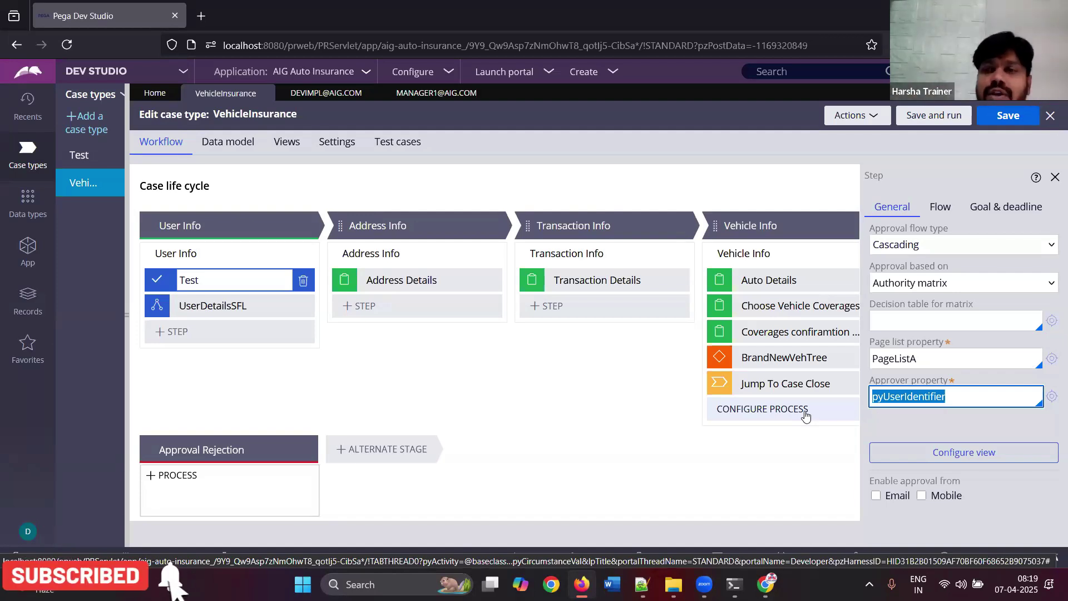
pyautogui.hotkey('shift', 'Tab')
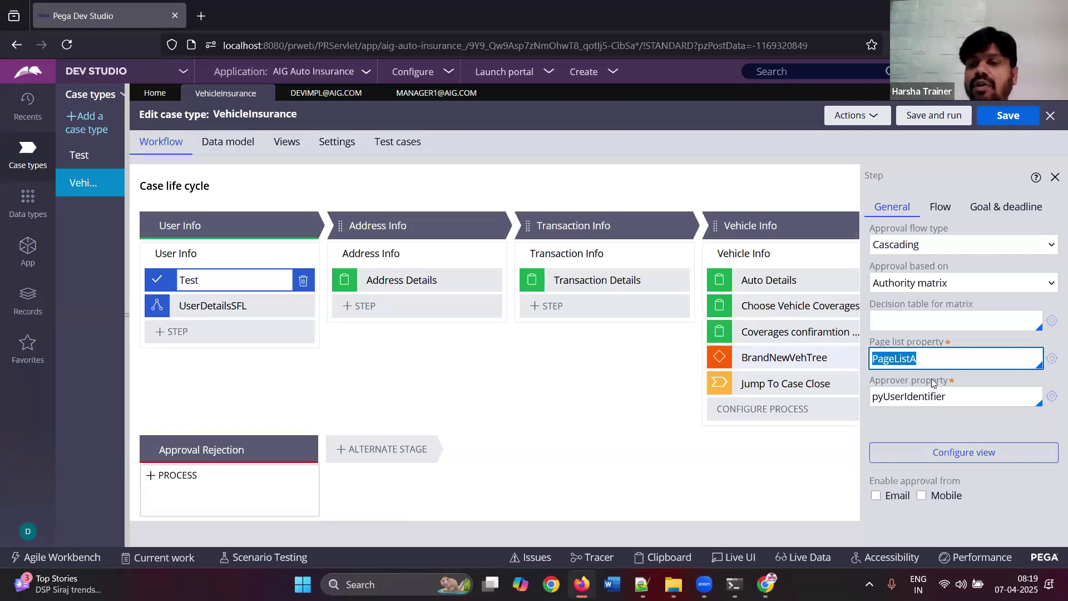
pyautogui.click(963, 392)
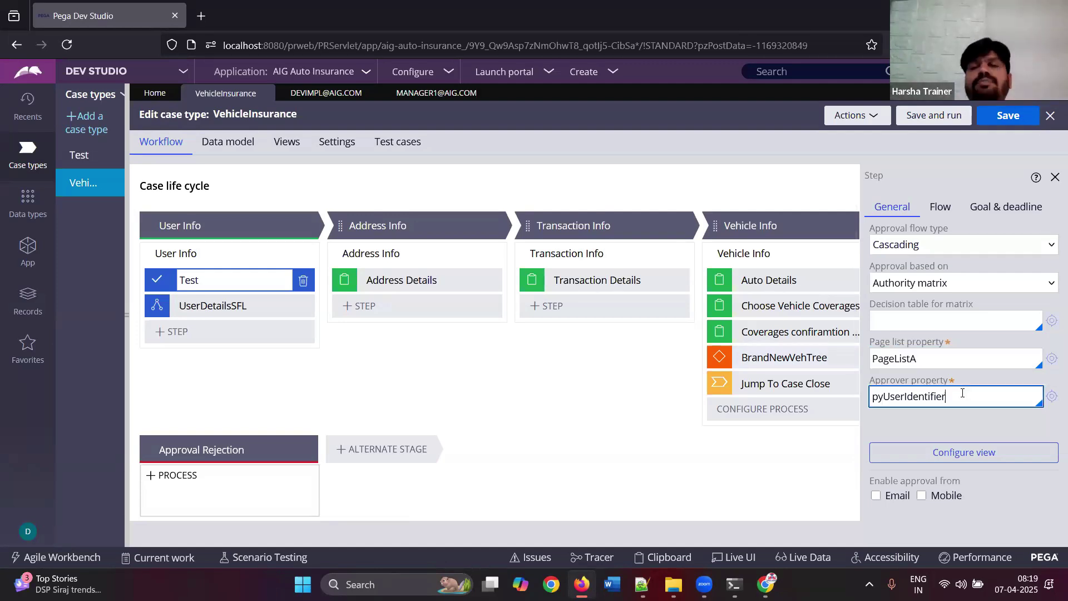